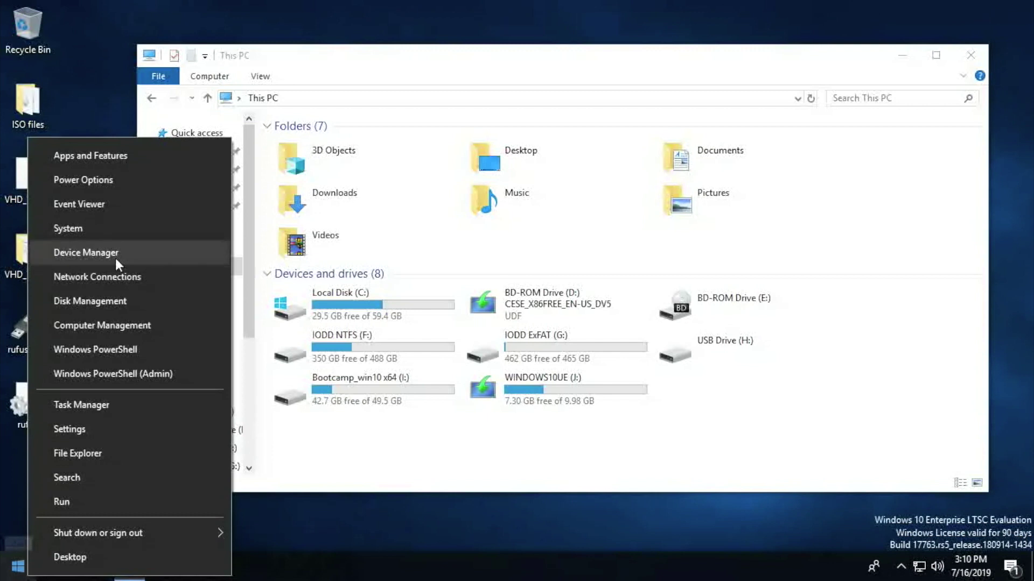
Step: Open Disk Management and examine the partitions of all connected disks, including the WINDOWS10UE (J:) volume on Disk 4
{"action": "left_click", "coordinate": [105, 299]}
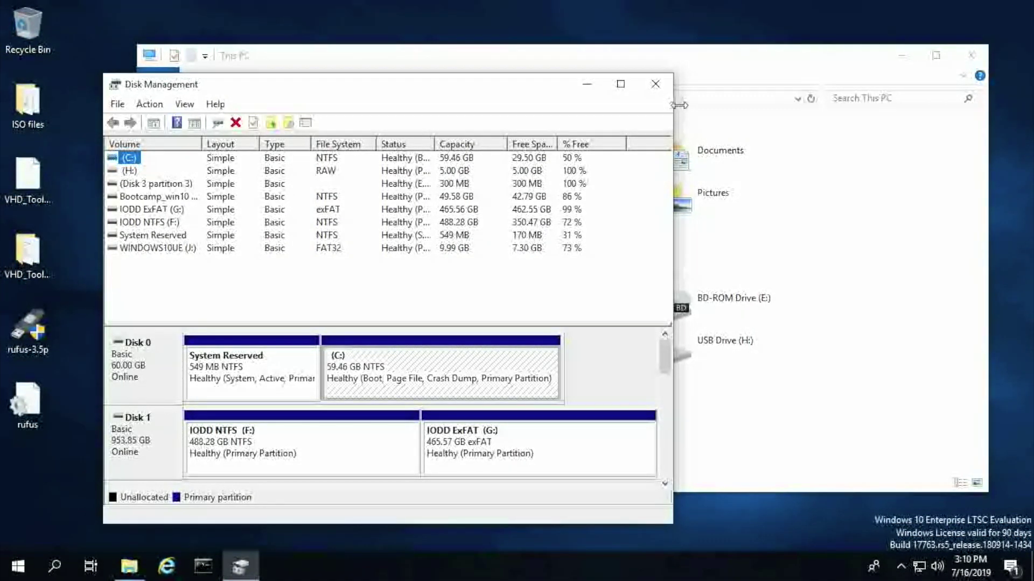
{"action": "left_click_drag", "start_coordinate": [677, 105], "coordinate": [1031, 105]}
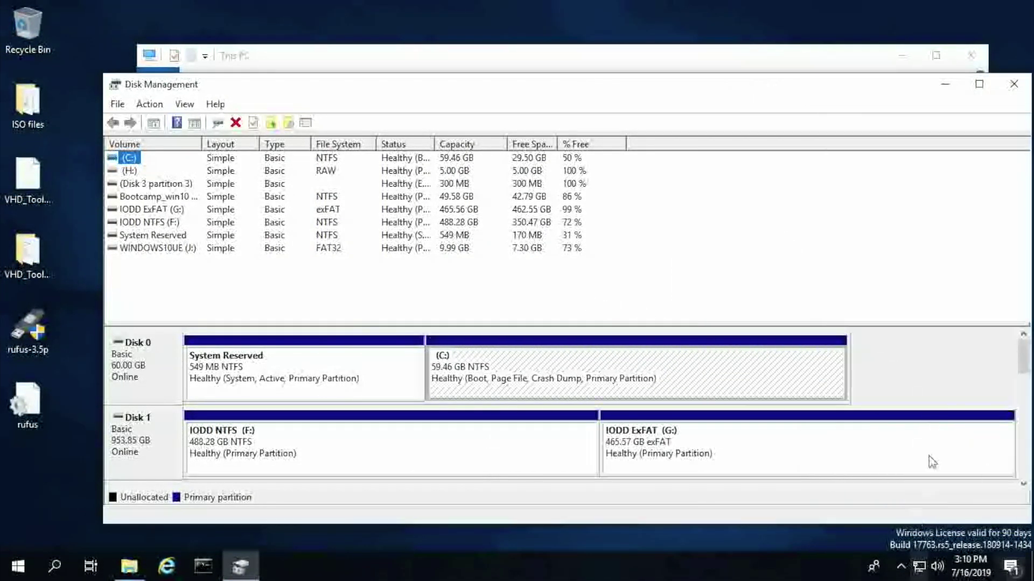
{"action": "left_click", "coordinate": [1022, 483]}
{"action": "left_click", "coordinate": [1022, 483]}
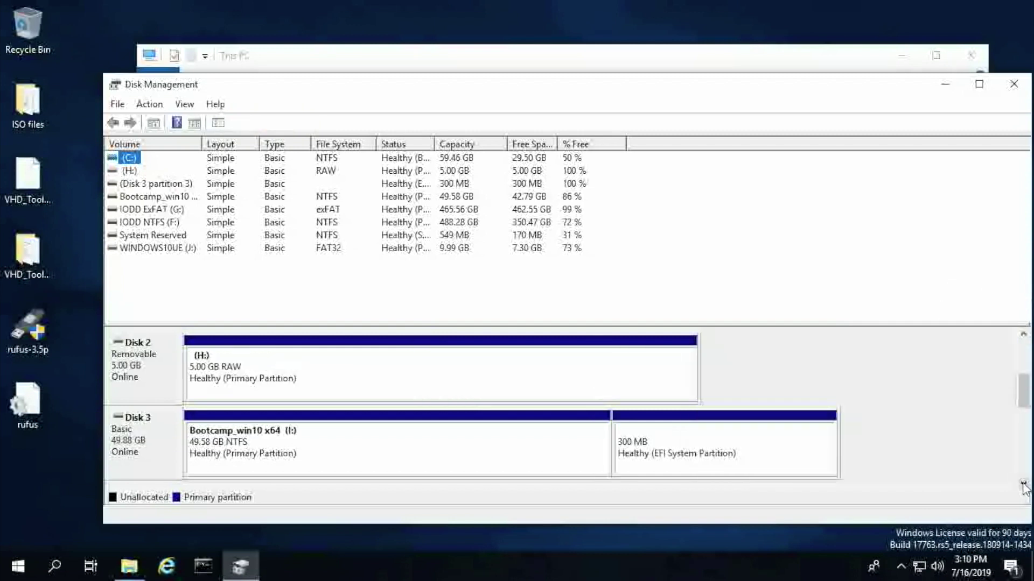
{"action": "left_click", "coordinate": [1023, 483]}
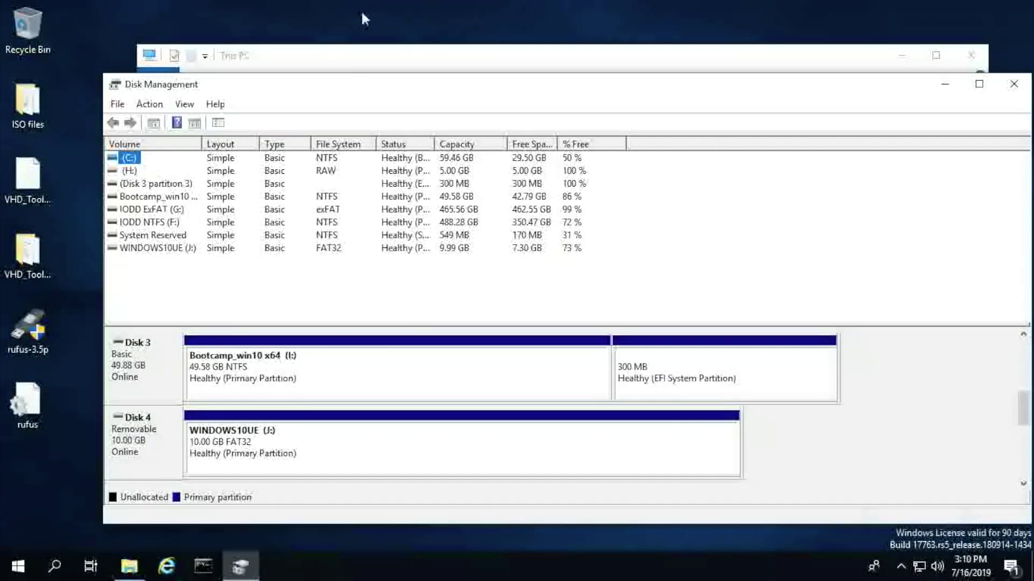
{"action": "left_click_drag", "start_coordinate": [359, 93], "coordinate": [298, 41]}
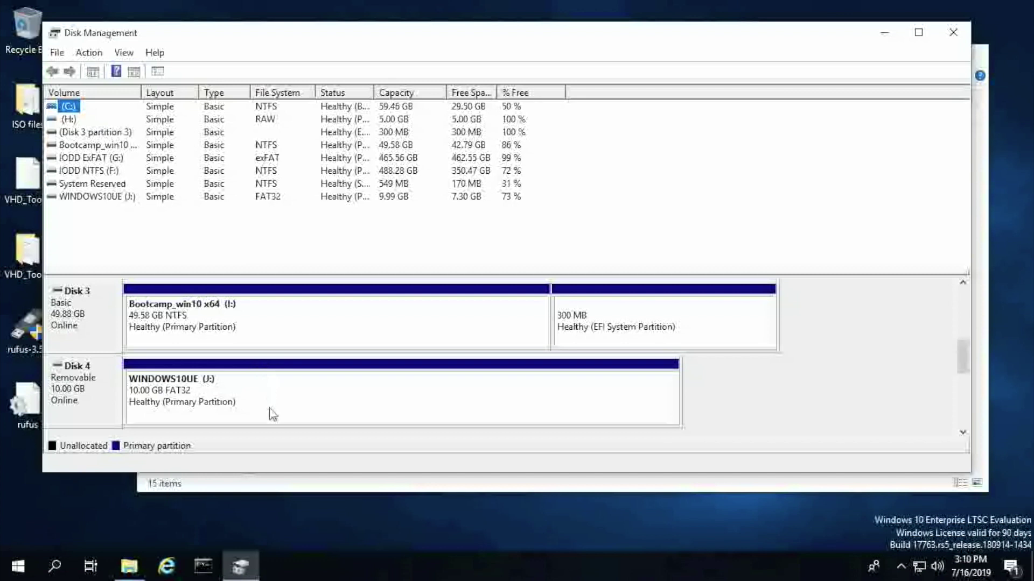
{"action": "left_click", "coordinate": [291, 408]}
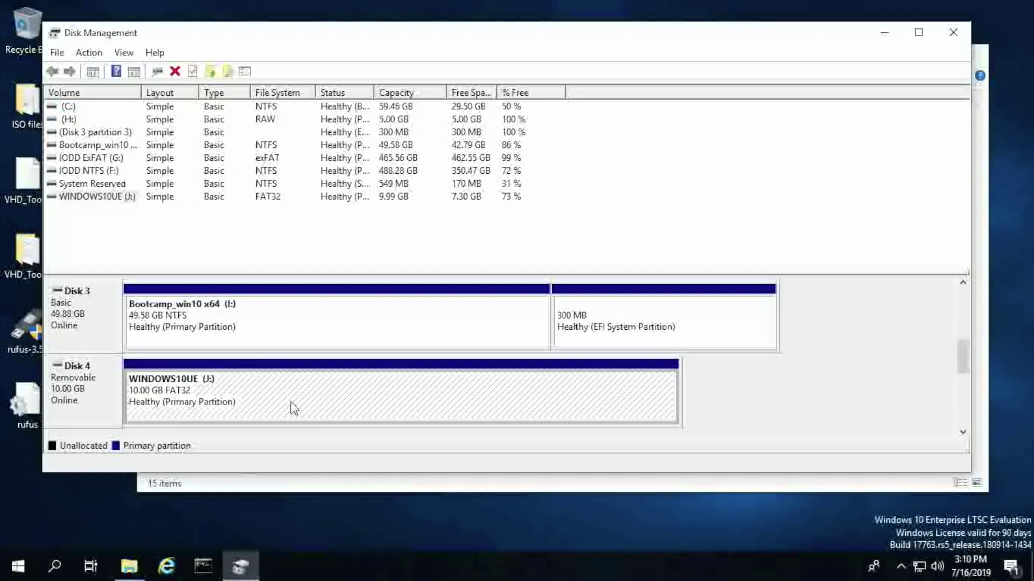
{"action": "scroll", "coordinate": [291, 408], "scroll_direction": "down", "scroll_amount": 1}
{"action": "scroll", "coordinate": [291, 408], "scroll_direction": "up", "scroll_amount": 2}
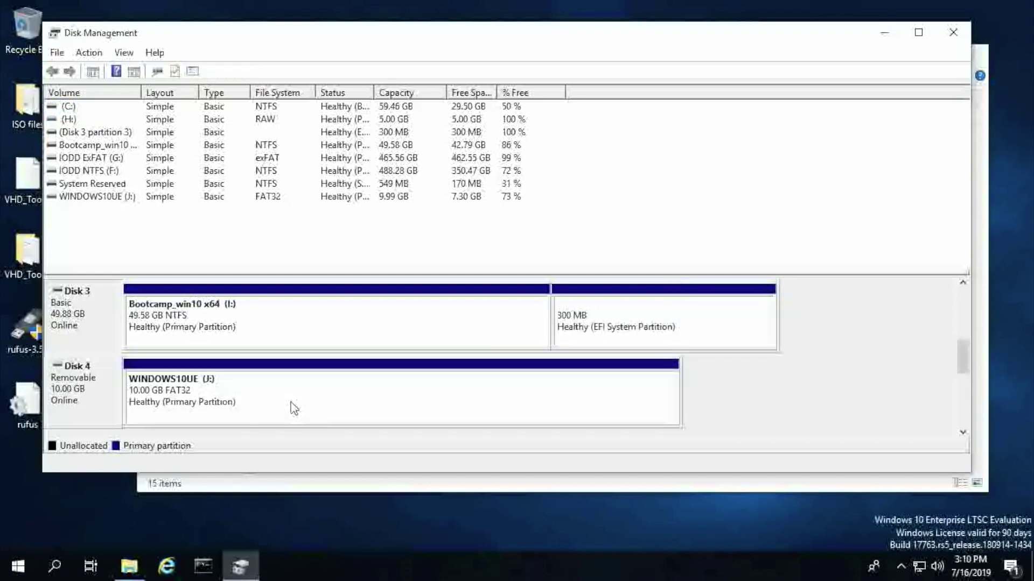
{"action": "scroll", "coordinate": [291, 408], "scroll_direction": "up", "scroll_amount": 1}
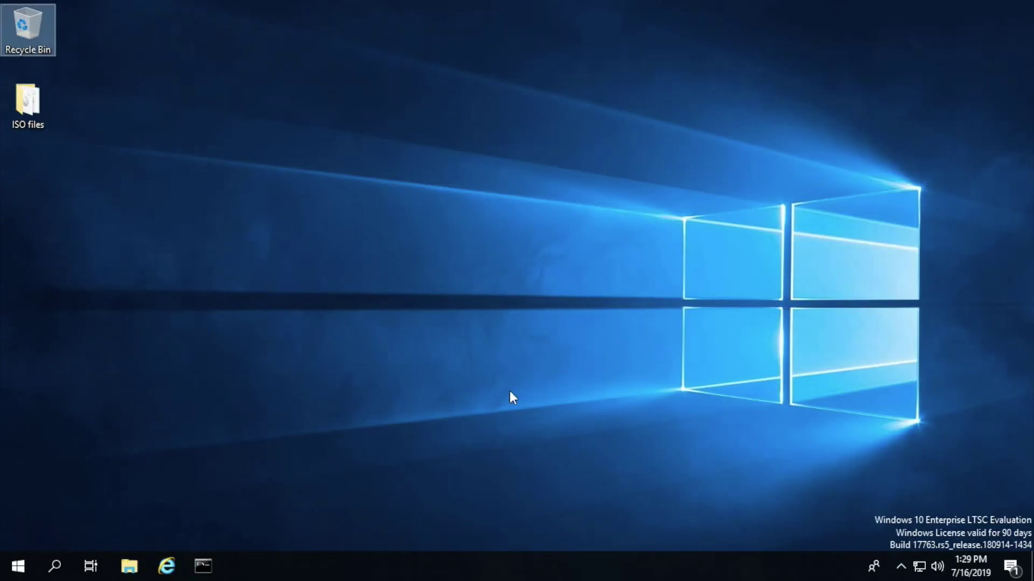
Step: Go to iodd.kr in Internet Explorer and open the vhd_tools directory of the site's FTP downloads
{"action": "left_click", "coordinate": [166, 566]}
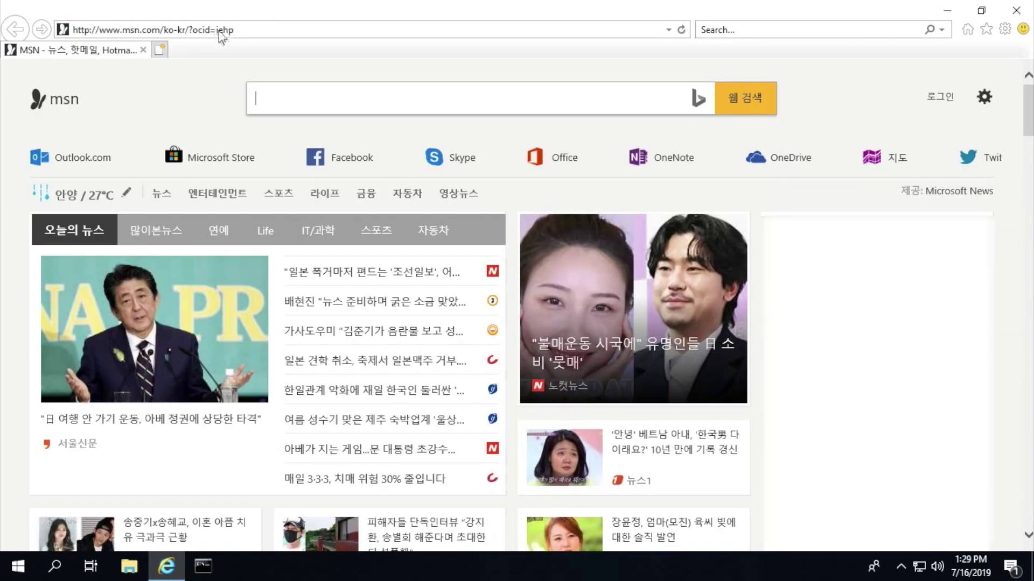
{"action": "left_click", "coordinate": [221, 31]}
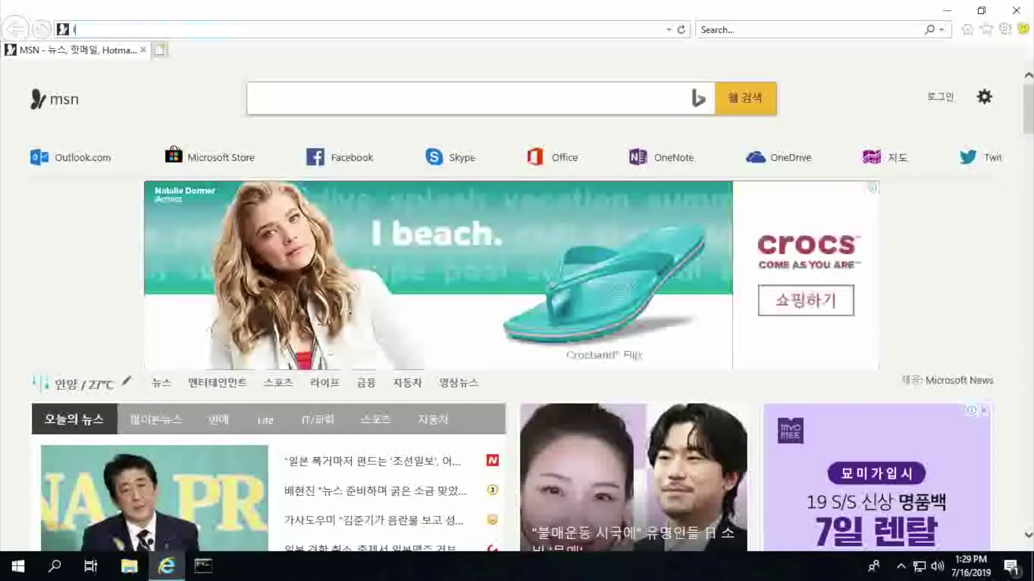
{"action": "type", "text": "iodd"}
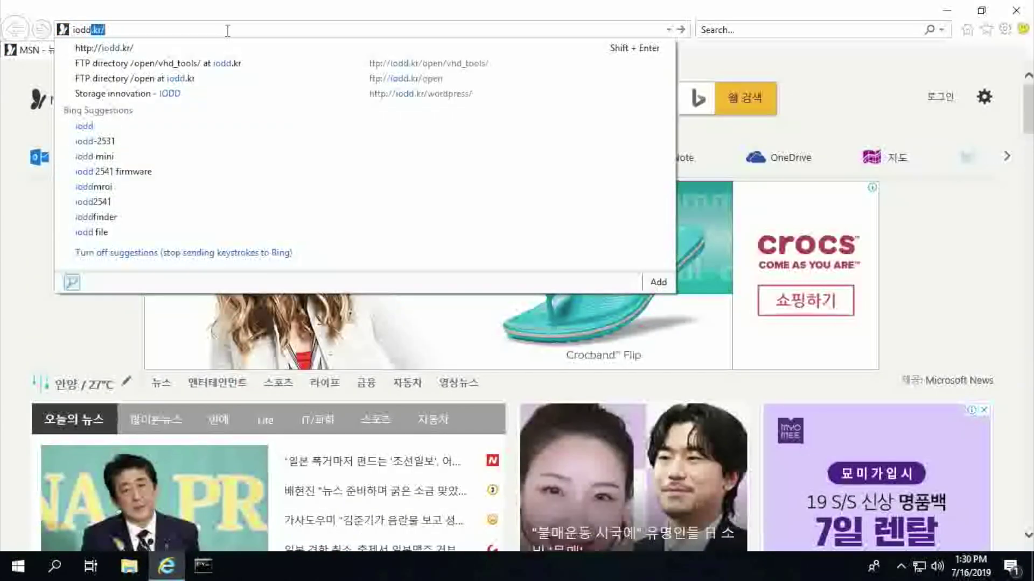
{"action": "key", "text": "Return"}
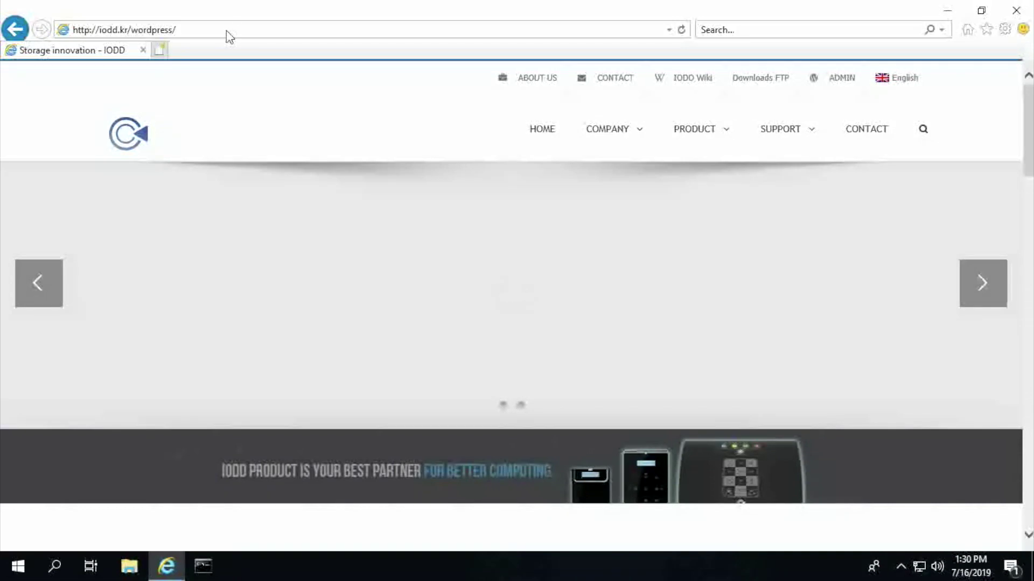
{"action": "left_click", "coordinate": [752, 79]}
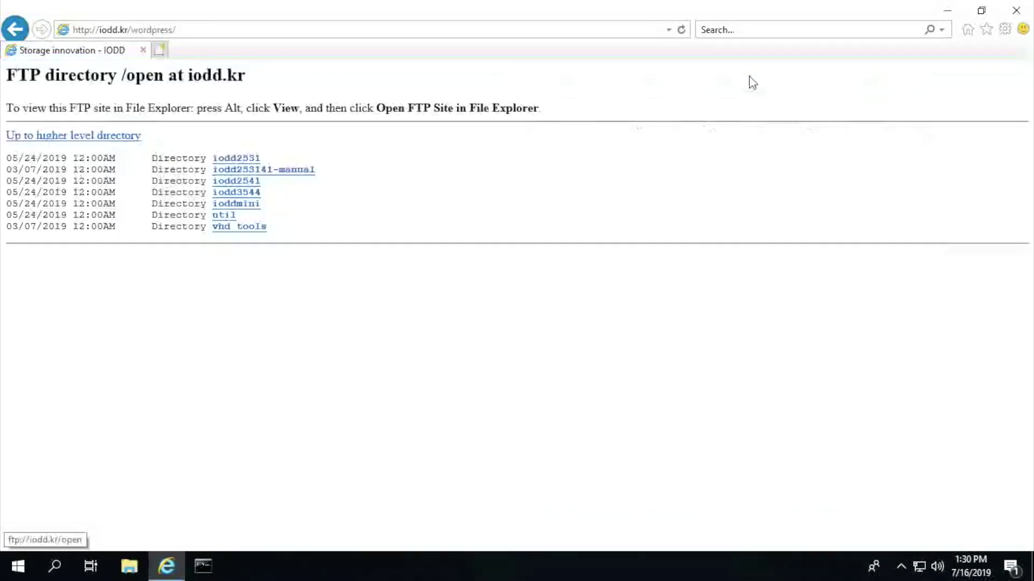
{"action": "left_click", "coordinate": [221, 229]}
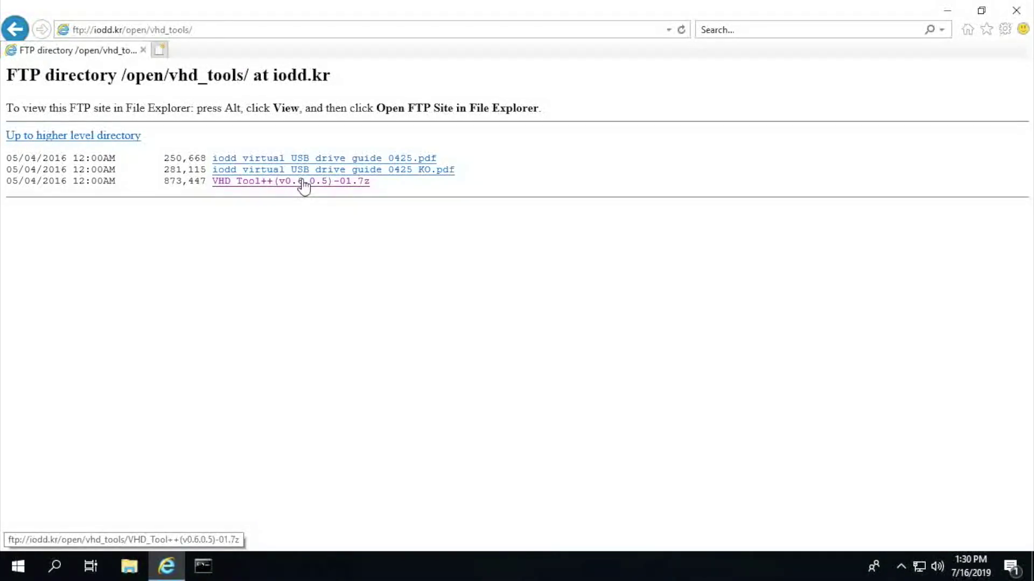
Step: Download VHD_Tool++(v0.6.0.5)-01.7z to the Desktop and close the browser
{"action": "left_click", "coordinate": [303, 183]}
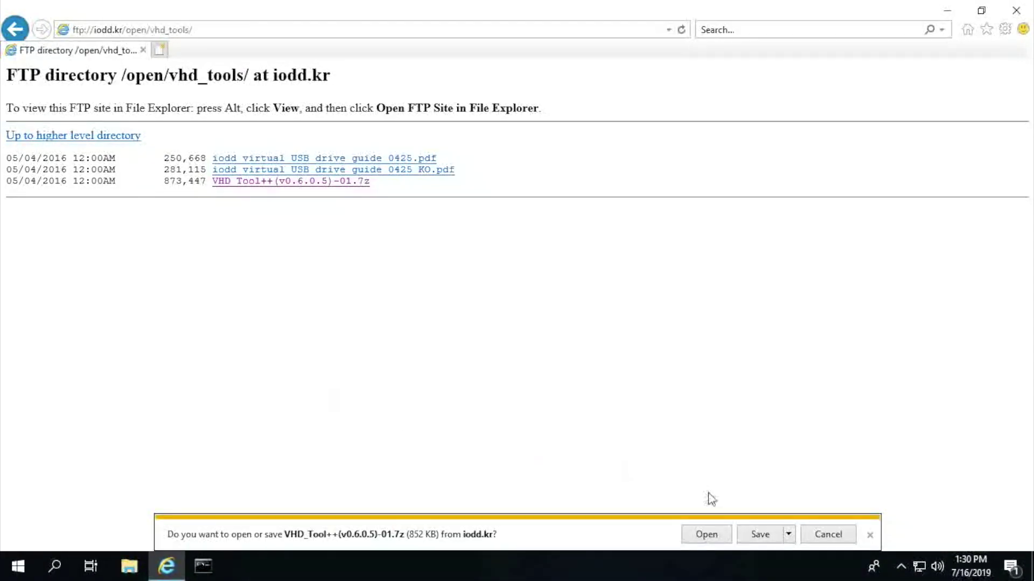
{"action": "left_click", "coordinate": [789, 534]}
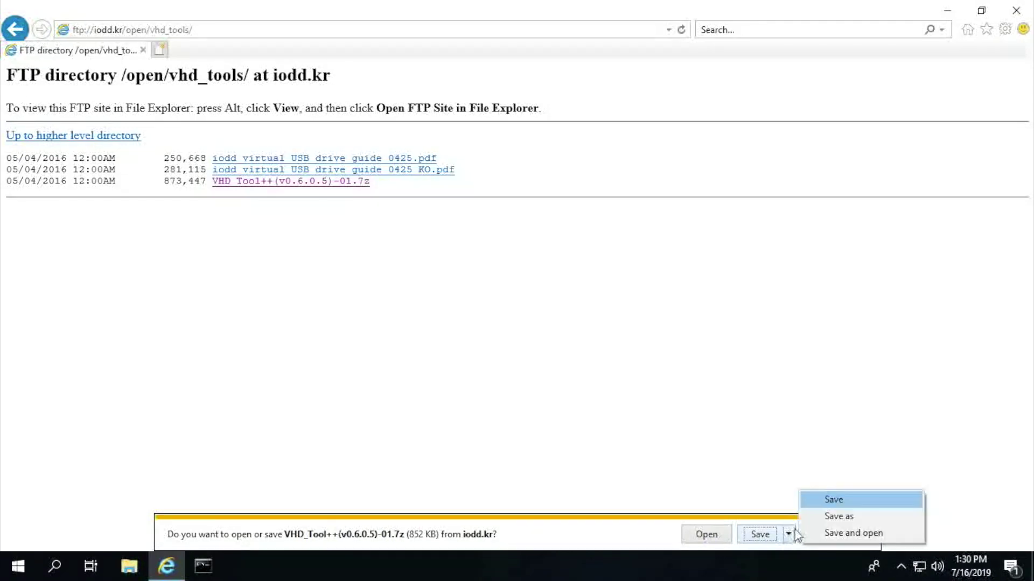
{"action": "left_click", "coordinate": [835, 516]}
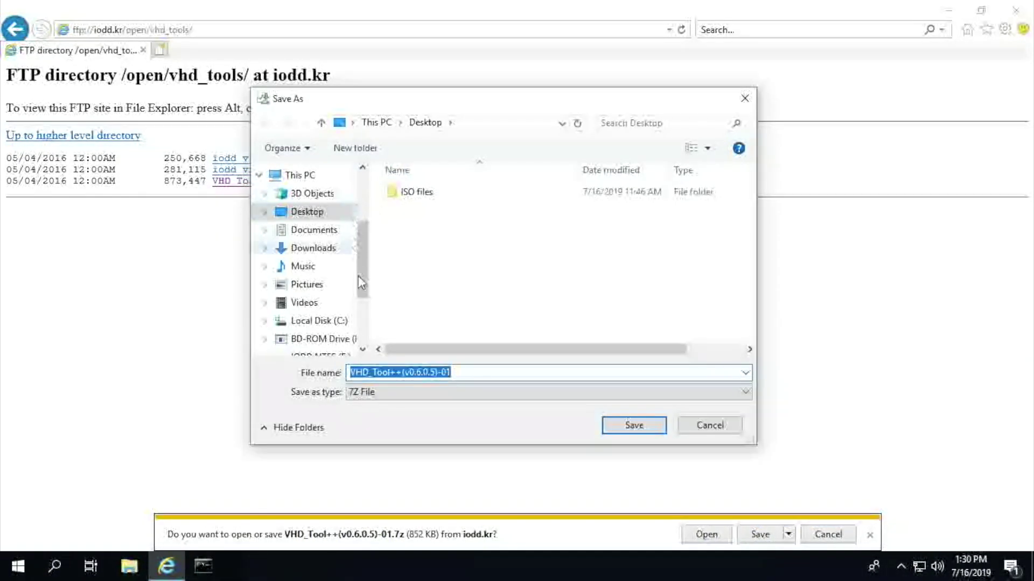
{"action": "left_click", "coordinate": [322, 215]}
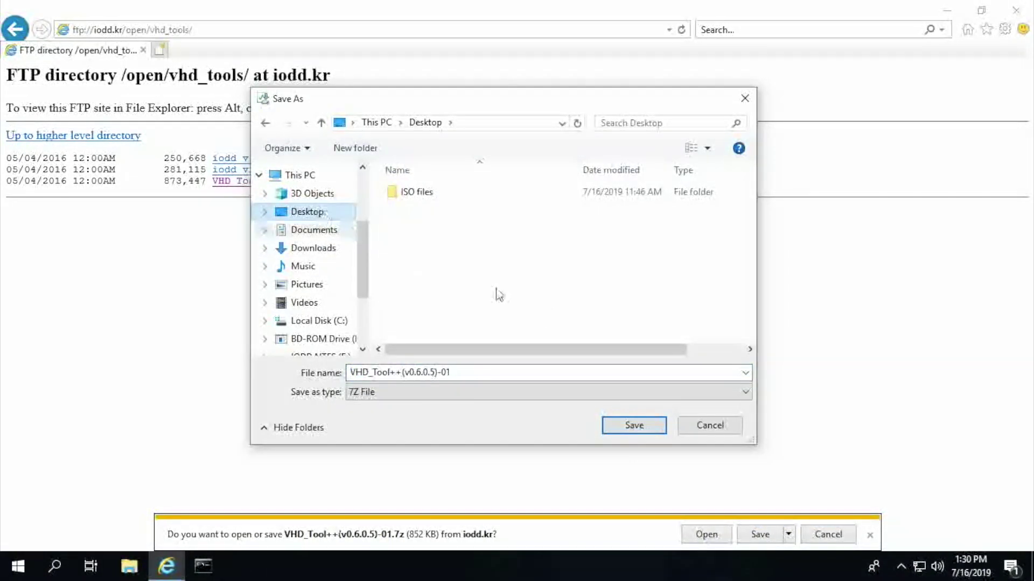
{"action": "left_click", "coordinate": [646, 429]}
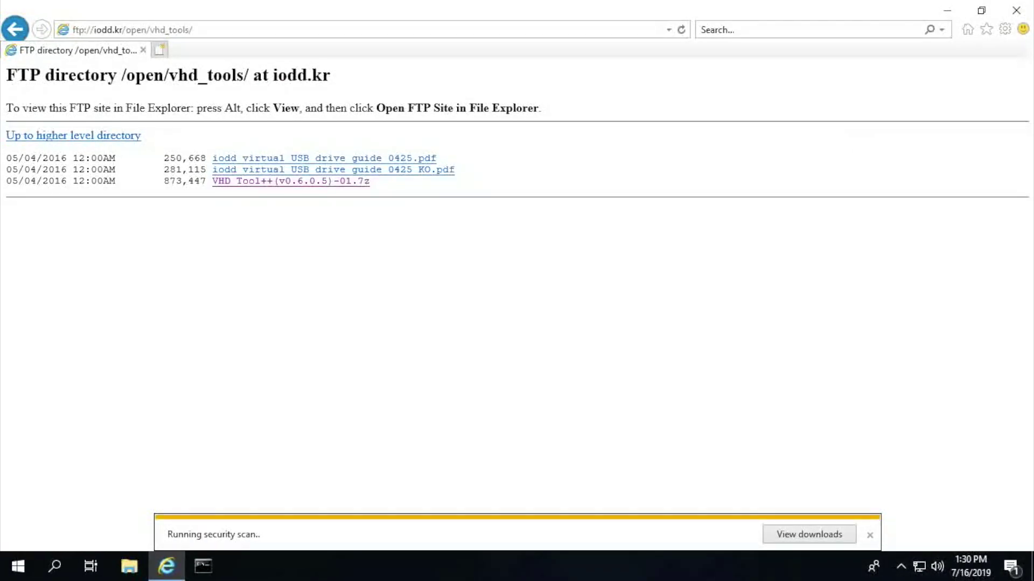
{"action": "left_click", "coordinate": [1015, 11]}
Step: Extract the VHD_Tool++ archive with 7-Zip into its own folder on the desktop and open that folder
{"action": "right_click", "coordinate": [43, 181]}
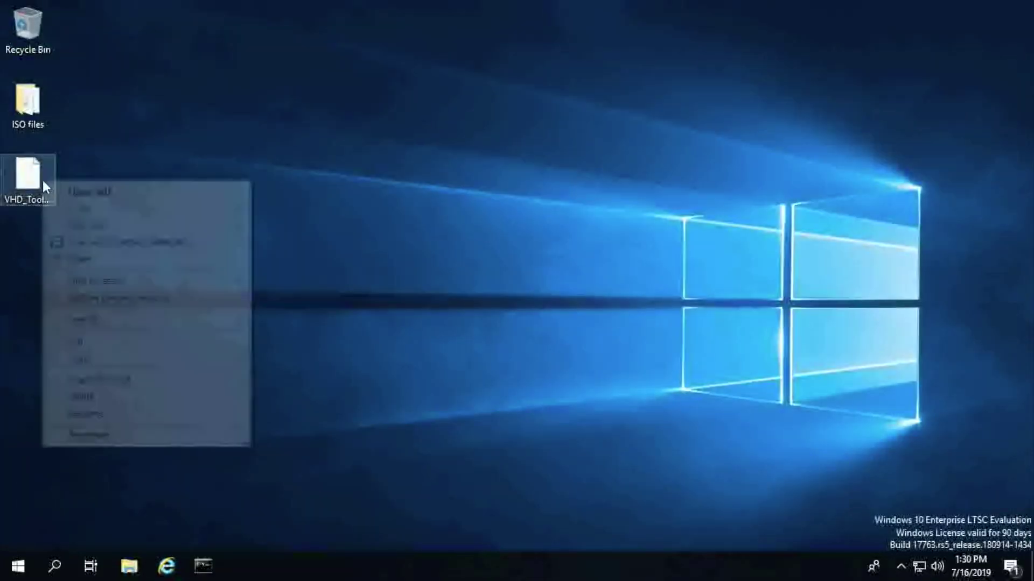
{"action": "mouse_move", "coordinate": [140, 210]}
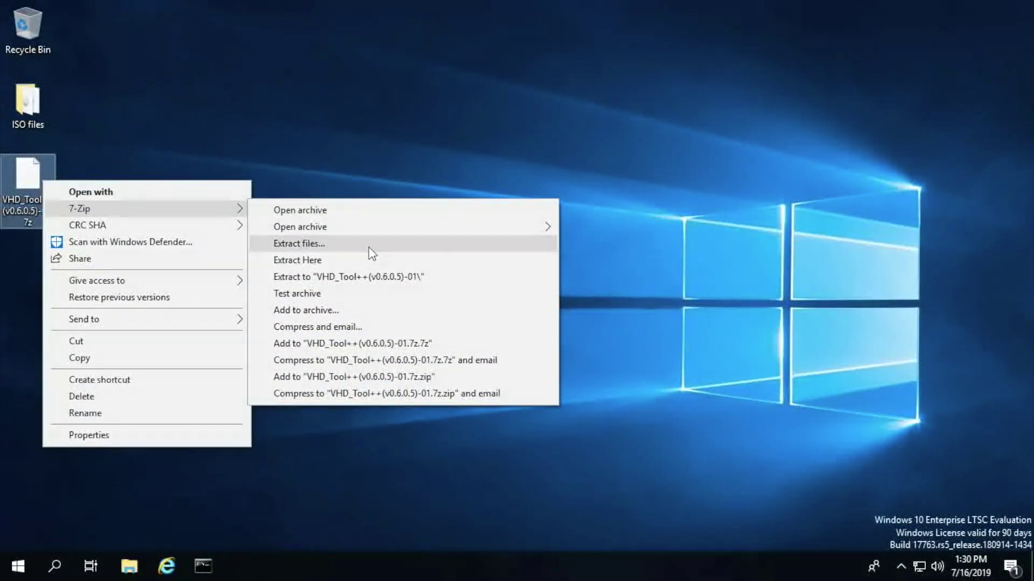
{"action": "left_click", "coordinate": [371, 278]}
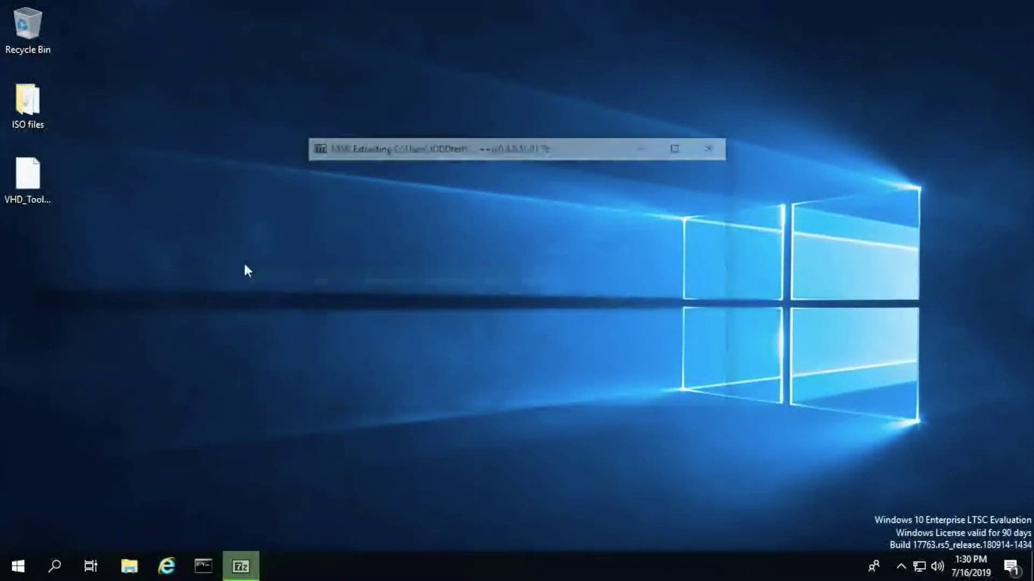
{"action": "left_click", "coordinate": [29, 267]}
{"action": "double_click", "coordinate": [29, 266]}
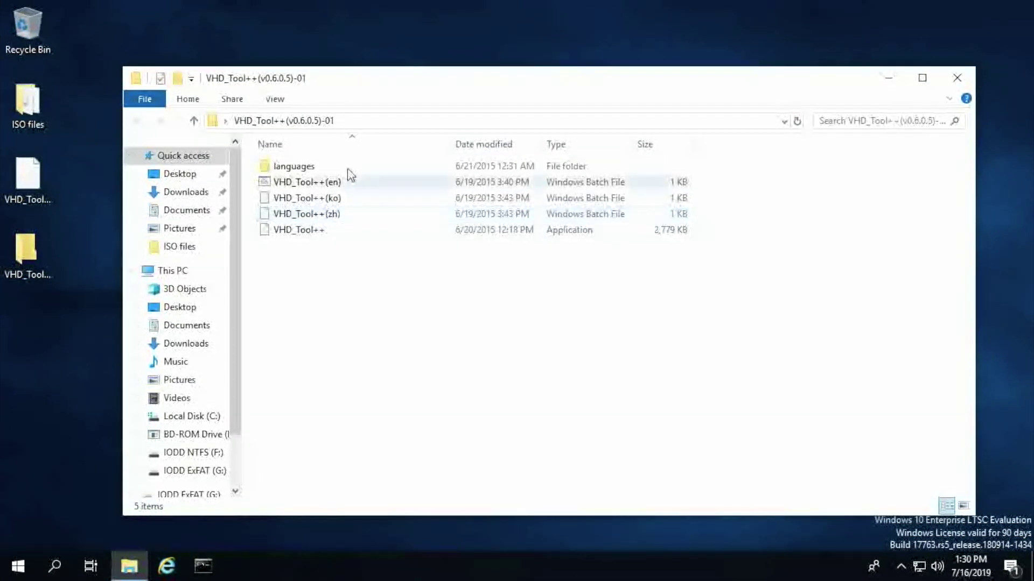
Step: Launch the VHD_Tool++ application from the extracted folder, allow it to make changes, and move its window over the folder window
{"action": "double_click", "coordinate": [301, 233]}
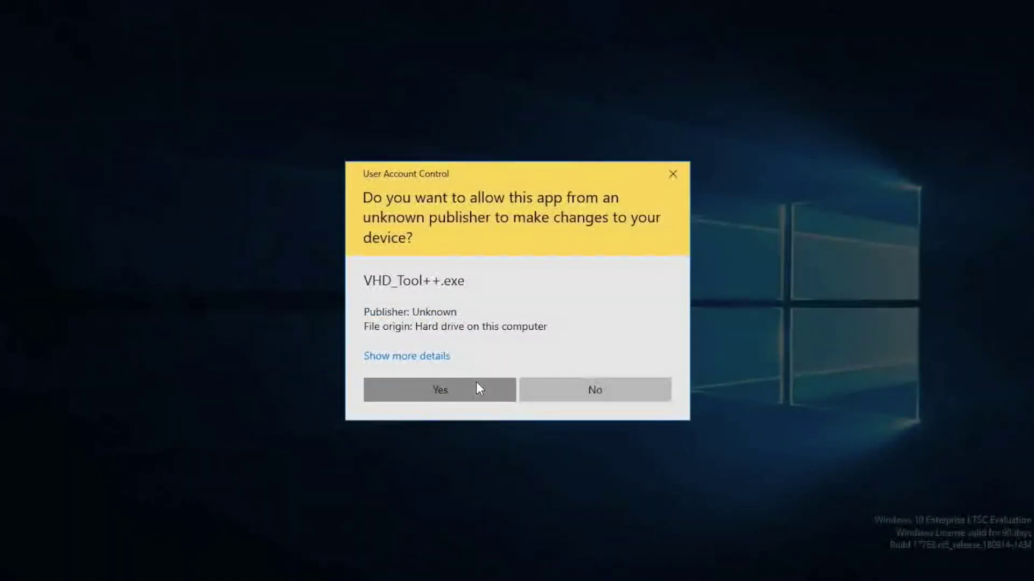
{"action": "left_click", "coordinate": [476, 386]}
{"action": "left_click_drag", "start_coordinate": [405, 153], "coordinate": [821, 48]}
{"action": "left_click", "coordinate": [361, 211]}
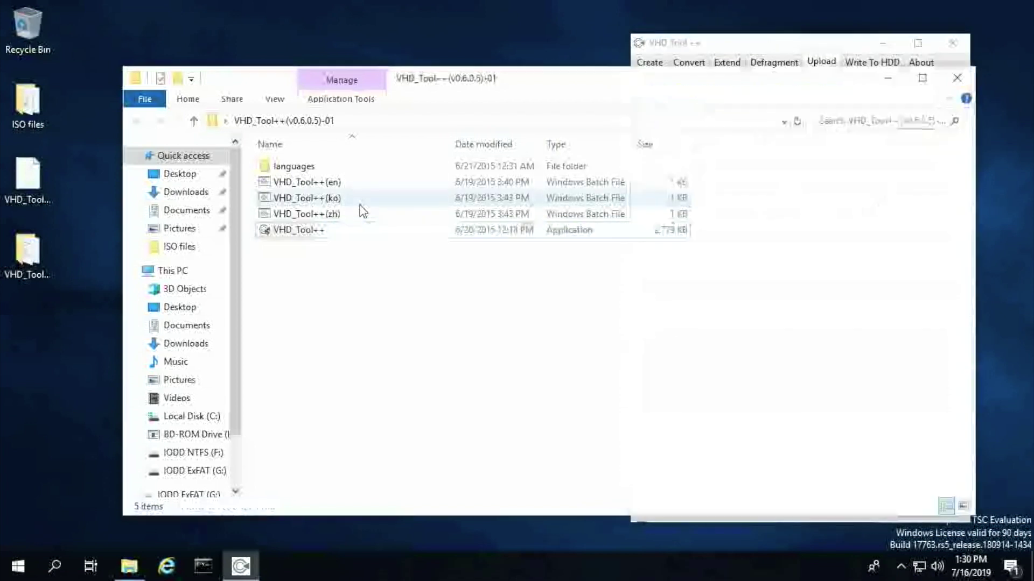
{"action": "right_click", "coordinate": [363, 210]}
{"action": "left_click", "coordinate": [865, 43]}
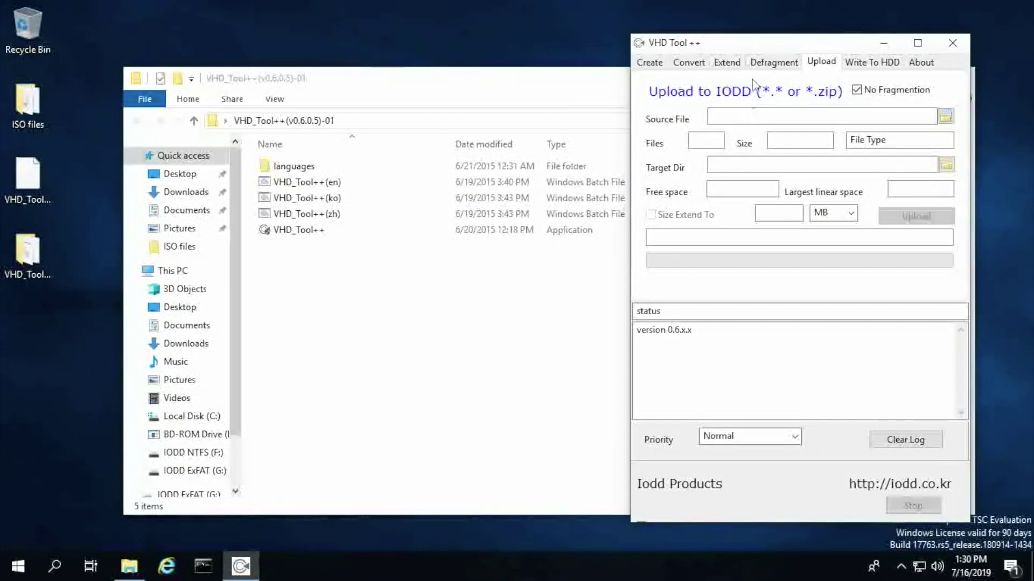
{"action": "left_click_drag", "start_coordinate": [742, 49], "coordinate": [501, 69]}
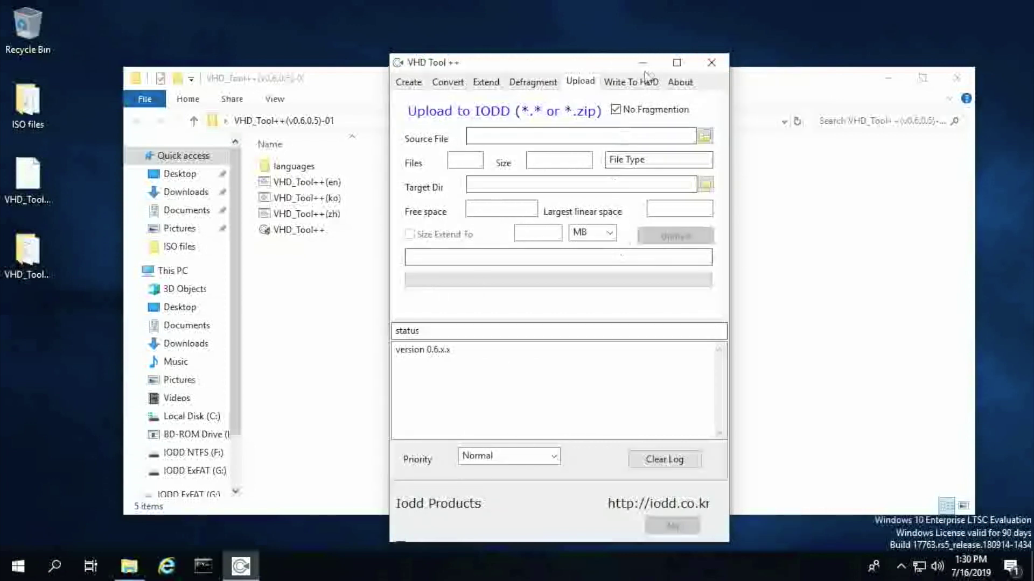
Step: Launch the Korean version with the VHD_Tool++(ko) batch file, allow it to make changes, and reposition its window
{"action": "double_click", "coordinate": [317, 204]}
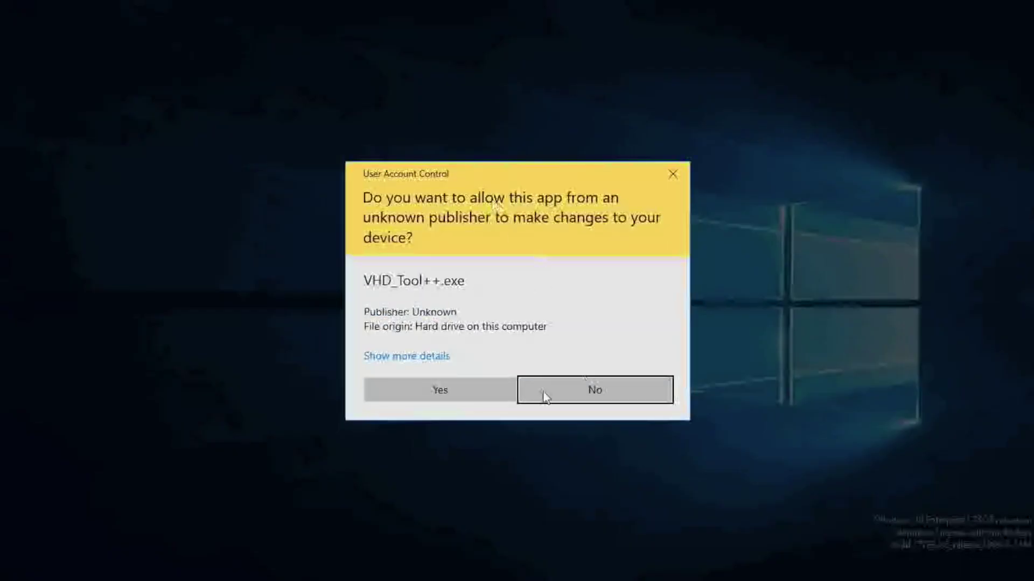
{"action": "left_click", "coordinate": [446, 392]}
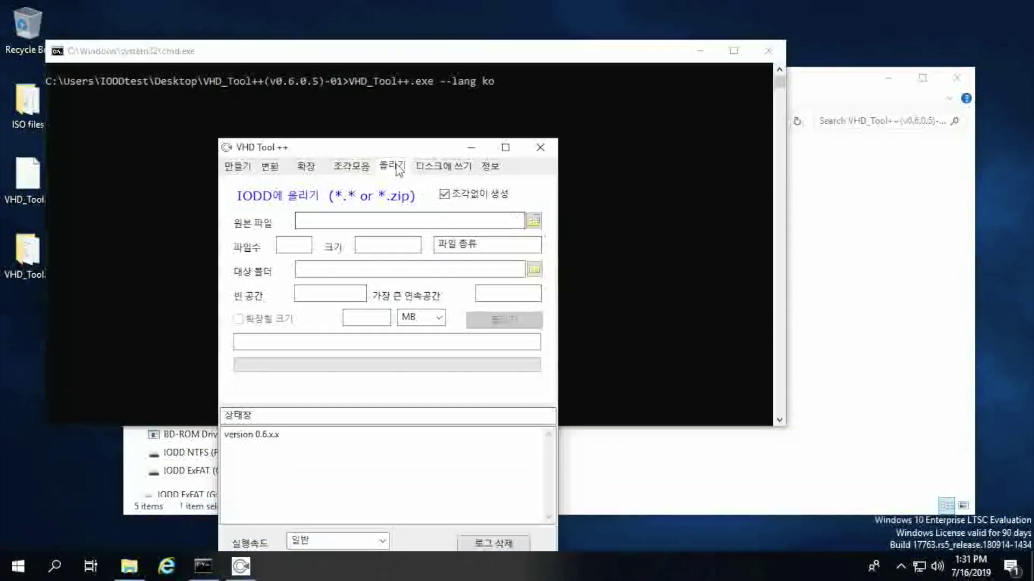
{"action": "left_click_drag", "start_coordinate": [382, 147], "coordinate": [554, 64]}
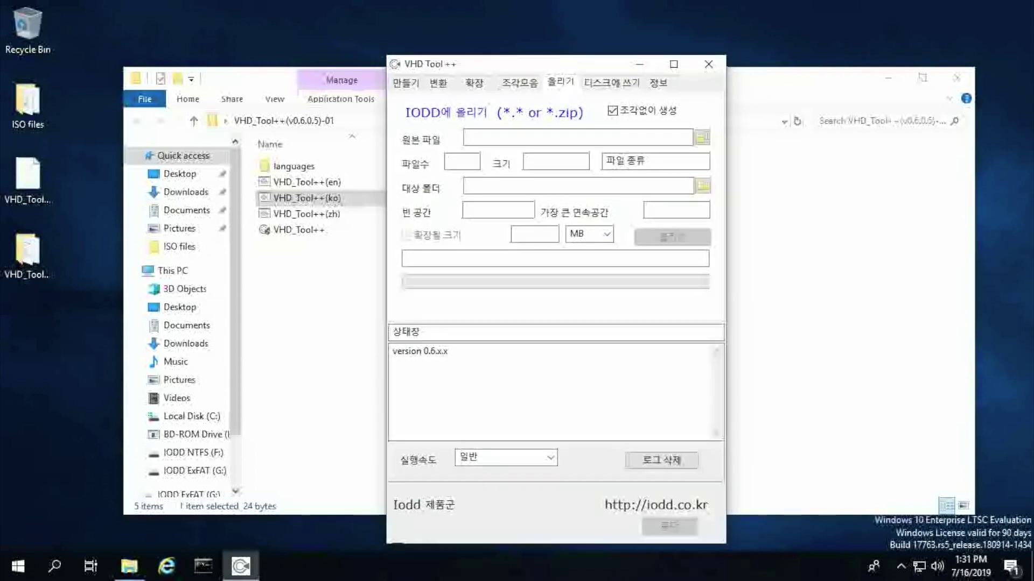
Step: Start creating a contiguous fixed VHD, browse to IODD NTFS (F:) for its location and name the file test
{"action": "left_click", "coordinate": [414, 83]}
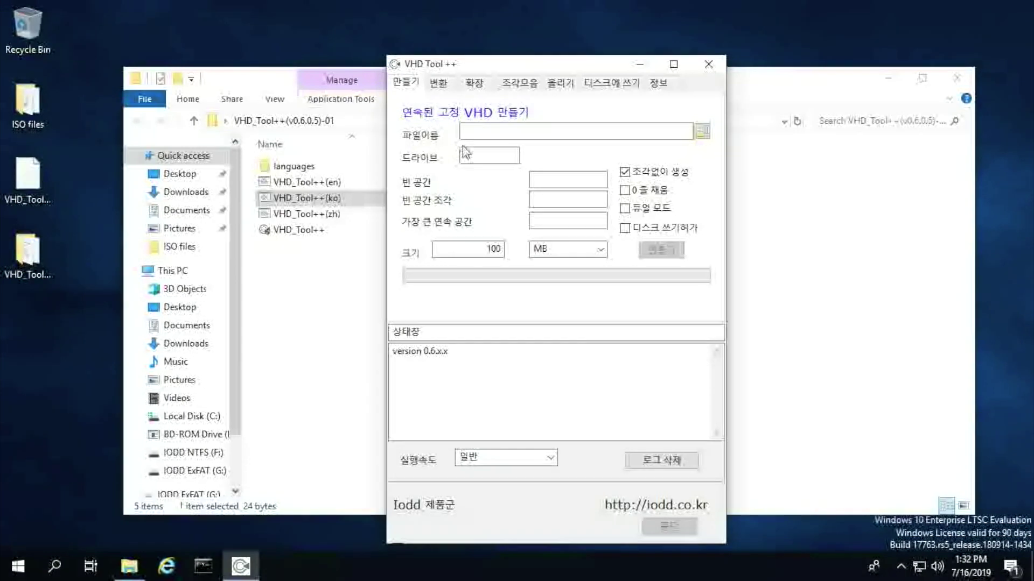
{"action": "left_click", "coordinate": [703, 133]}
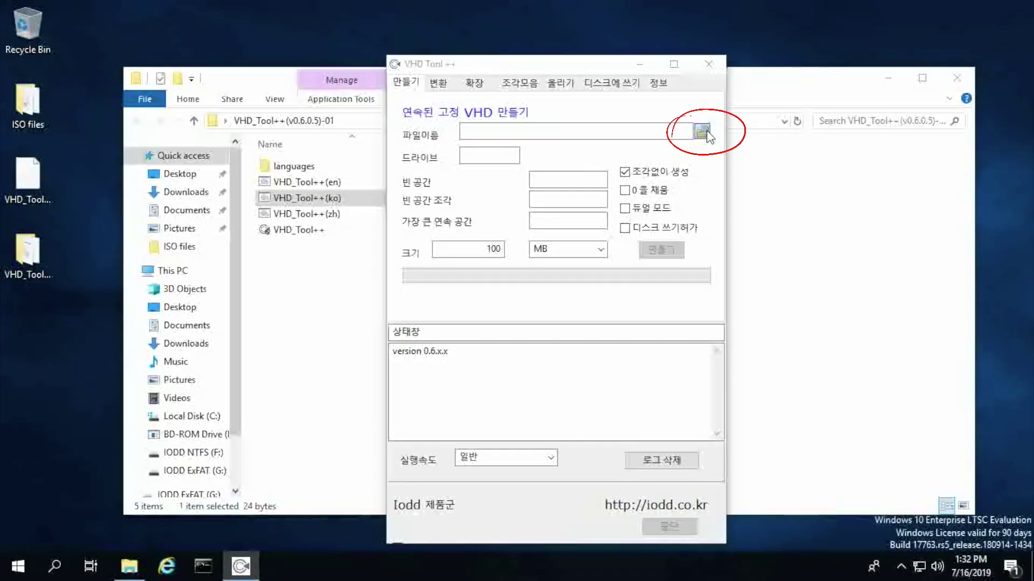
{"action": "left_click", "coordinate": [705, 133]}
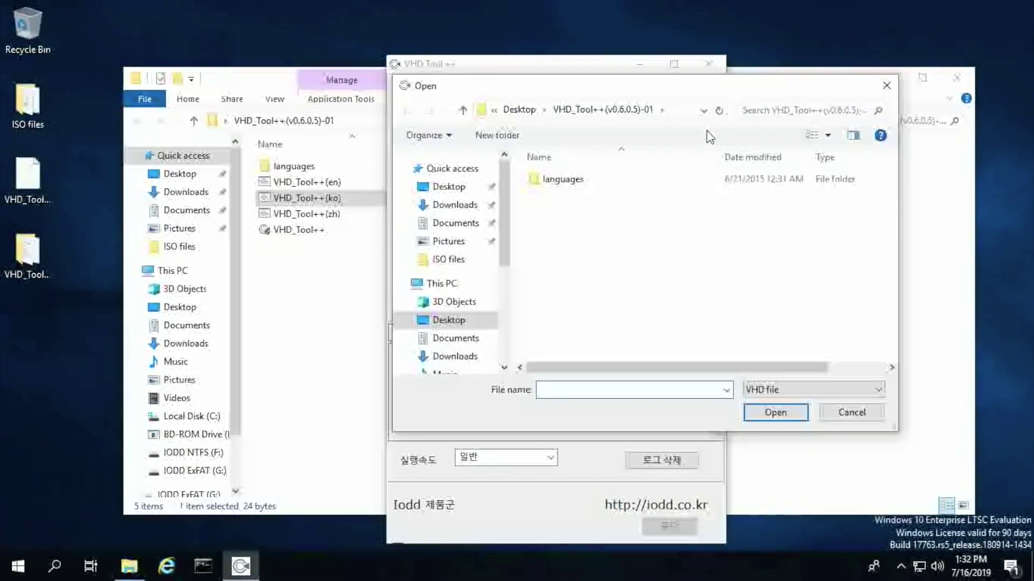
{"action": "scroll", "coordinate": [503, 338], "scroll_direction": "down", "scroll_amount": 4}
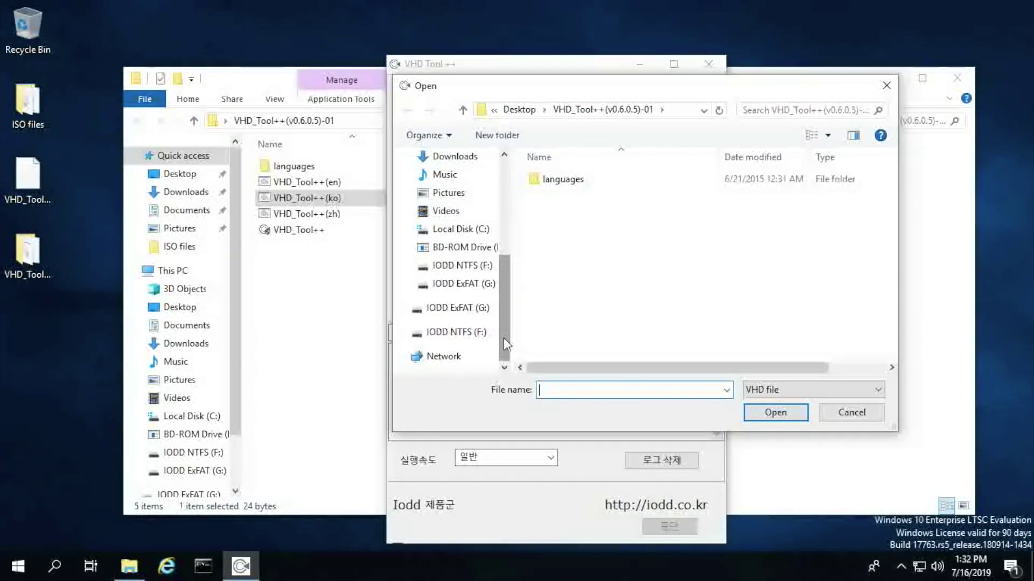
{"action": "left_click", "coordinate": [464, 326]}
{"action": "double_click", "coordinate": [603, 314]}
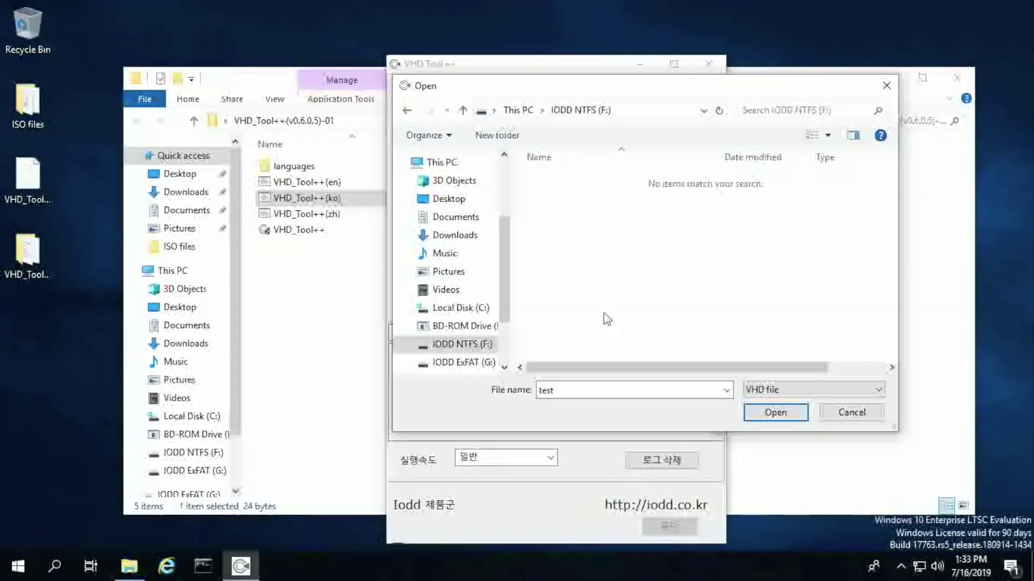
{"action": "left_click", "coordinate": [595, 388]}
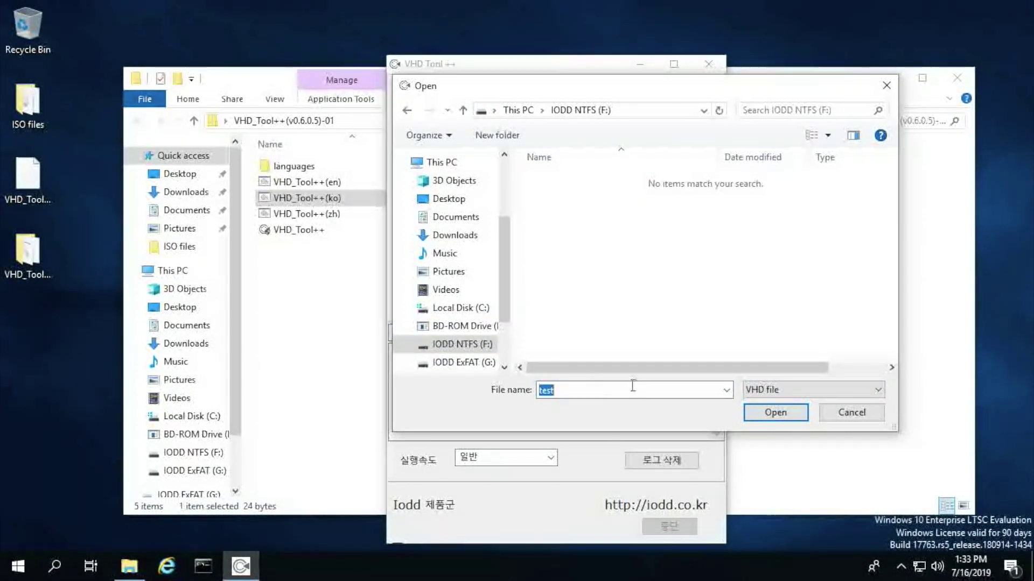
Step: Create a folder named VHDs on IODD NTFS (F:) and choose it as the location for the test VHD
{"action": "right_click", "coordinate": [659, 316]}
{"action": "mouse_move", "coordinate": [707, 475]}
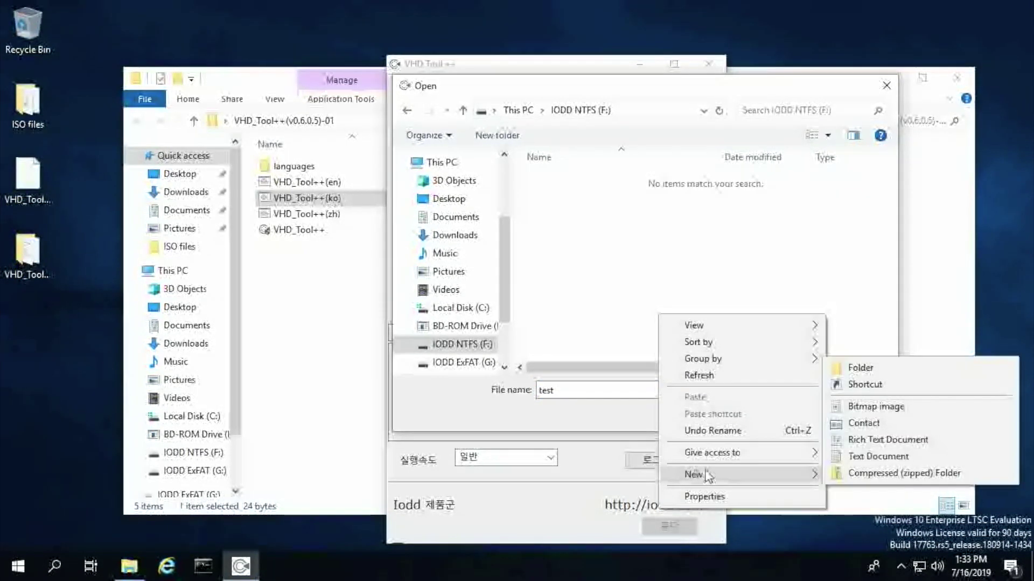
{"action": "left_click", "coordinate": [905, 366]}
{"action": "type", "text": "VHDs"}
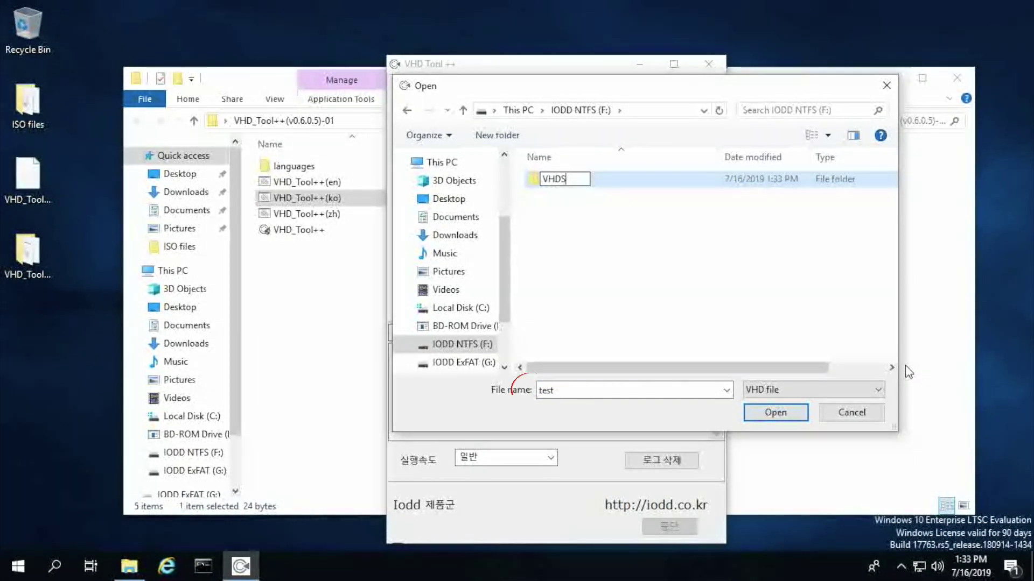
{"action": "key", "text": "Return"}
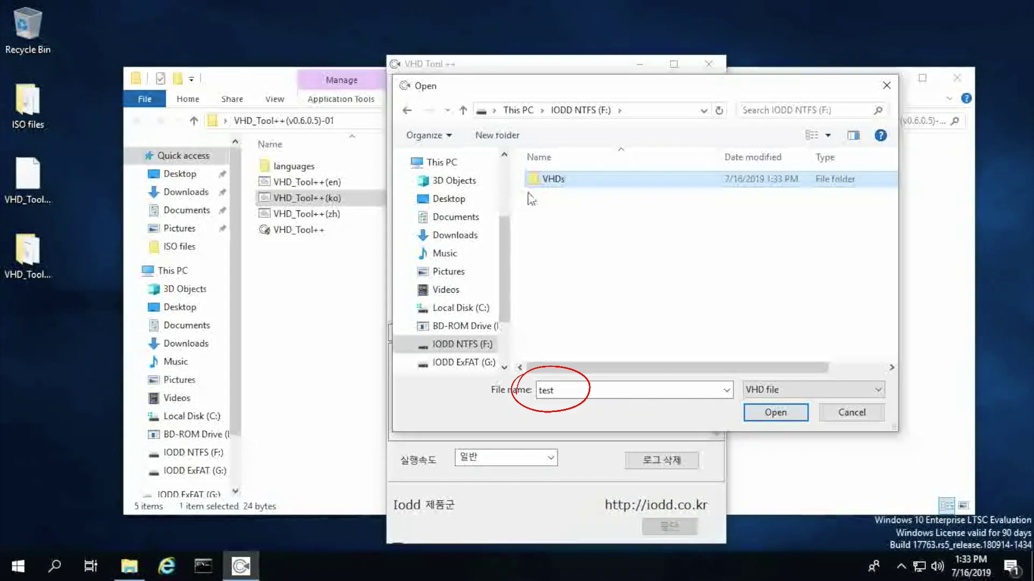
{"action": "double_click", "coordinate": [557, 180]}
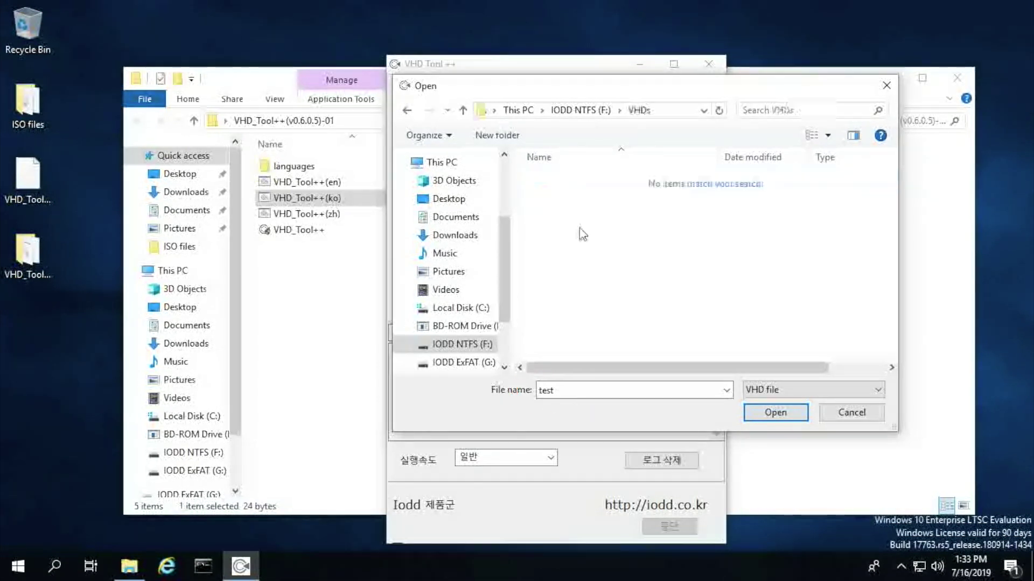
{"action": "left_click", "coordinate": [778, 413]}
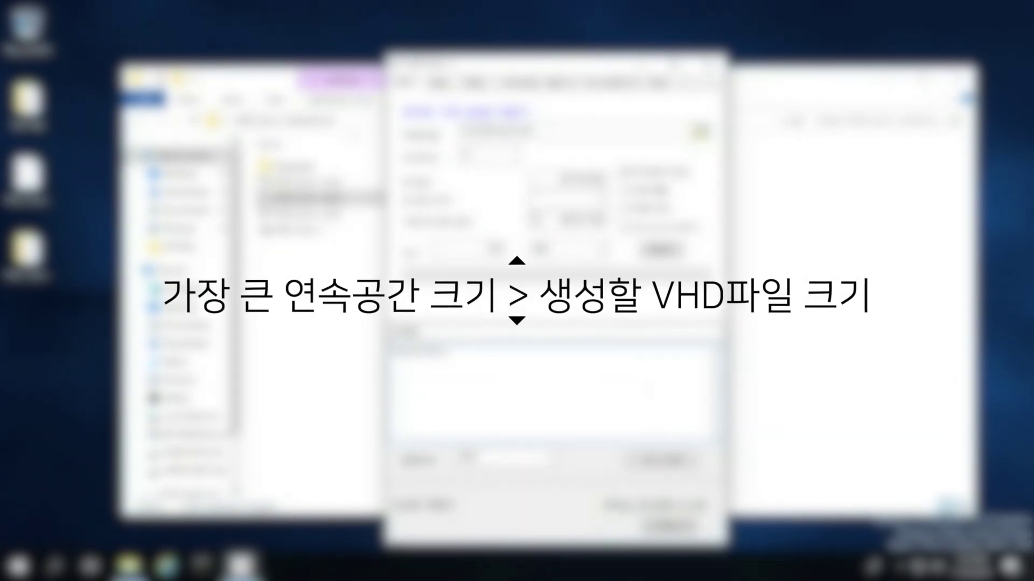
Step: Set the VHD size to 20 GB, create the file and dismiss the completion message
{"action": "left_click", "coordinate": [585, 250]}
{"action": "left_click", "coordinate": [601, 249]}
{"action": "left_click", "coordinate": [562, 275]}
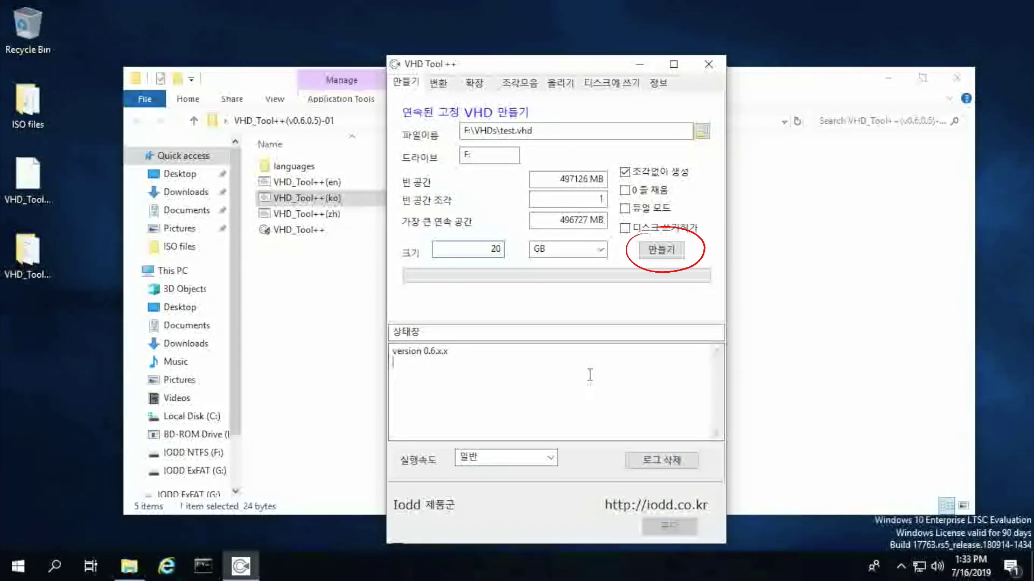
{"action": "key", "text": "Return"}
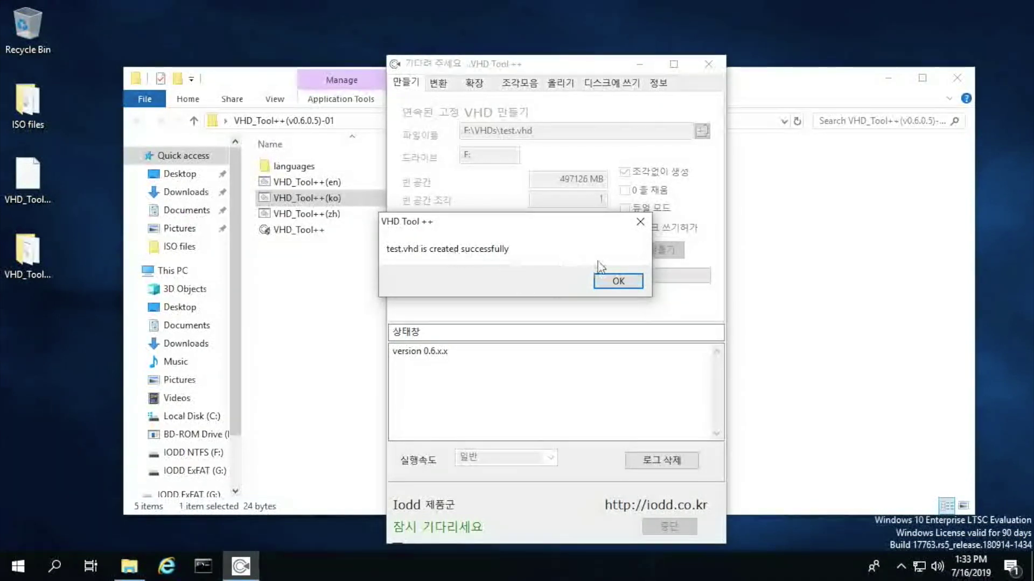
{"action": "left_click", "coordinate": [620, 282]}
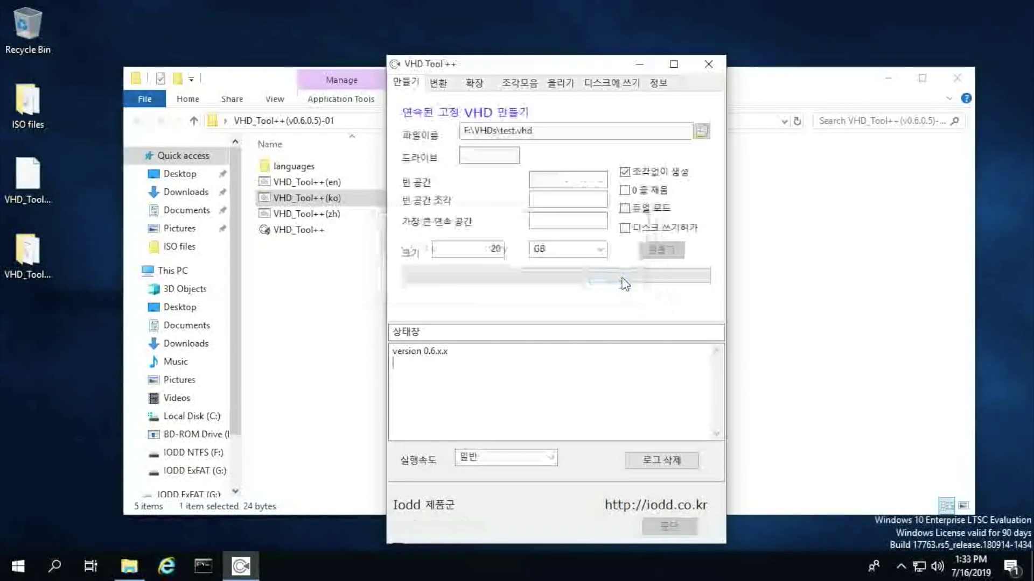
Step: Open the VHDs folder on IODD NTFS (F:) to check the test VHD file
{"action": "left_click", "coordinate": [212, 453]}
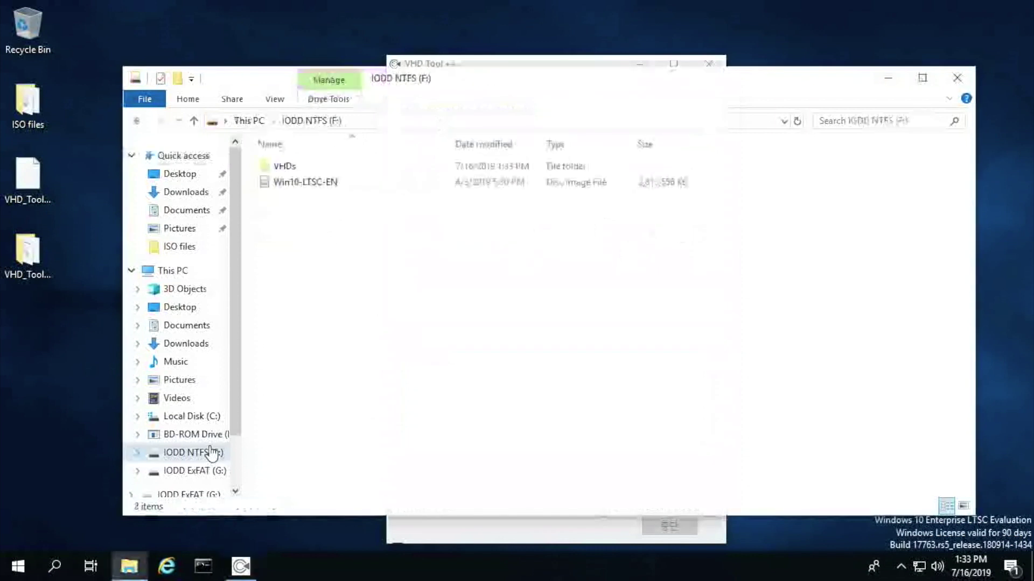
{"action": "double_click", "coordinate": [289, 164]}
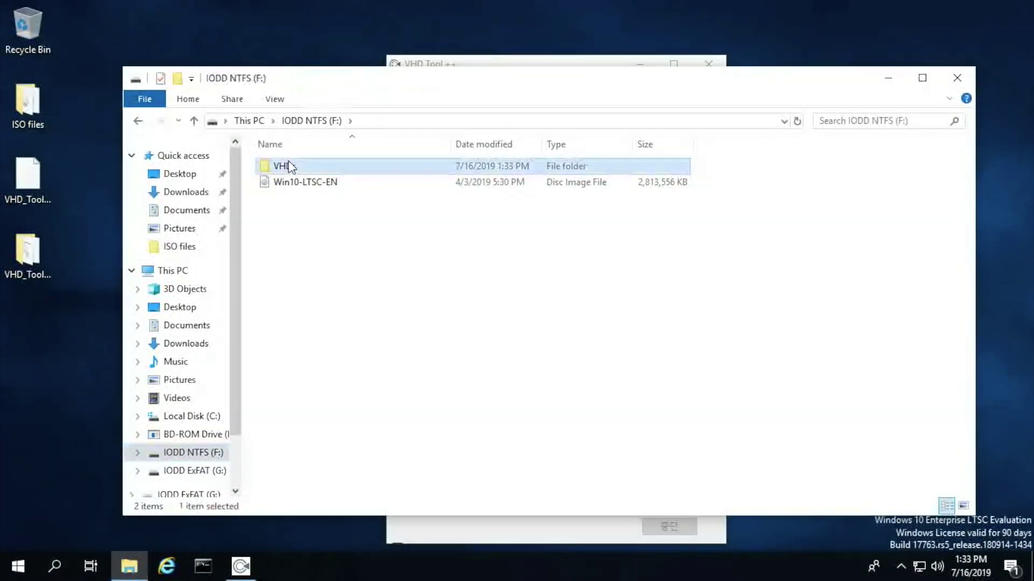
{"action": "left_click", "coordinate": [348, 172]}
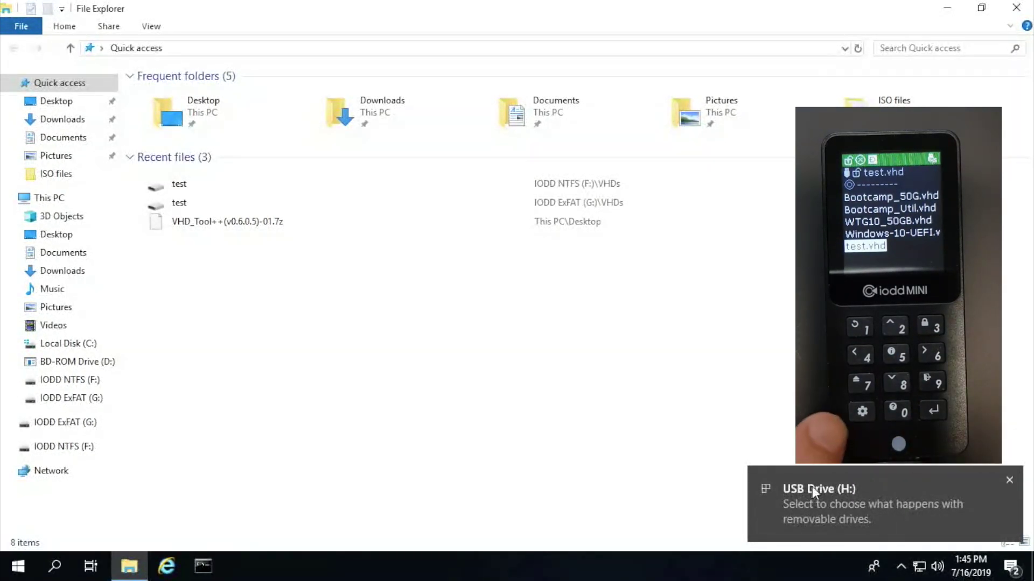
Step: Open the newly mounted USB Drive (H:) and bring up its format settings
{"action": "left_click", "coordinate": [843, 520]}
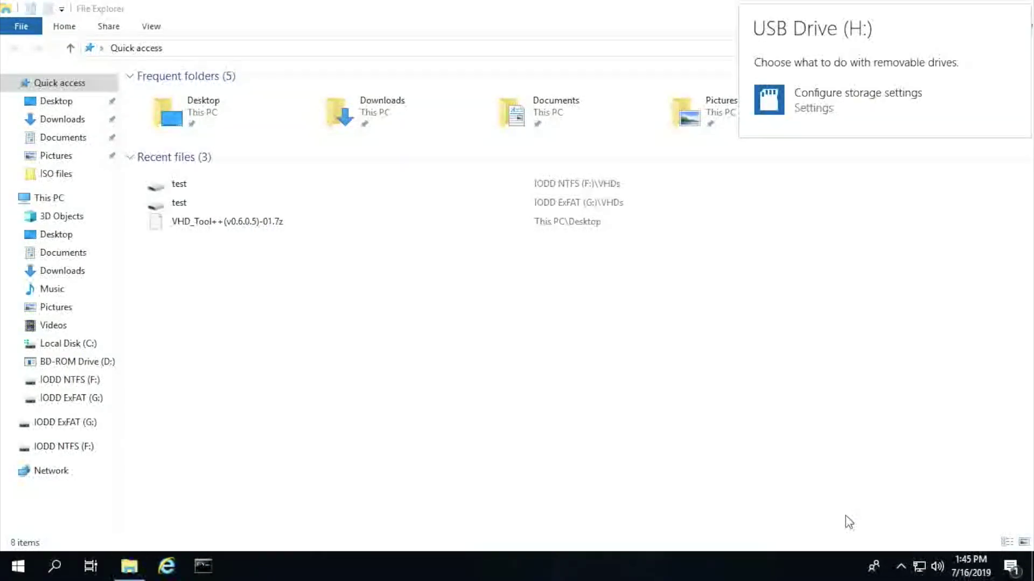
{"action": "left_click", "coordinate": [848, 110]}
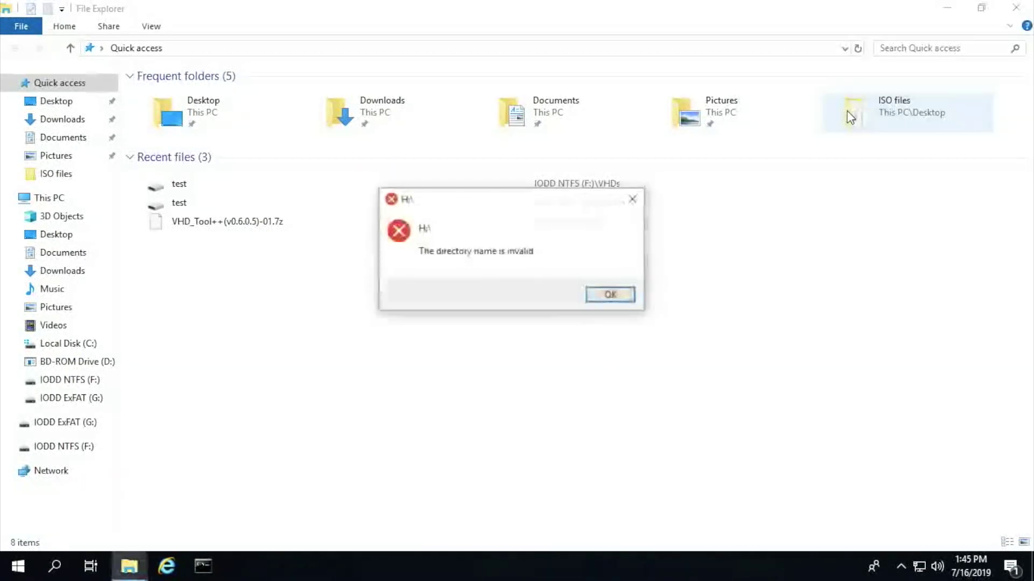
{"action": "left_click", "coordinate": [601, 297]}
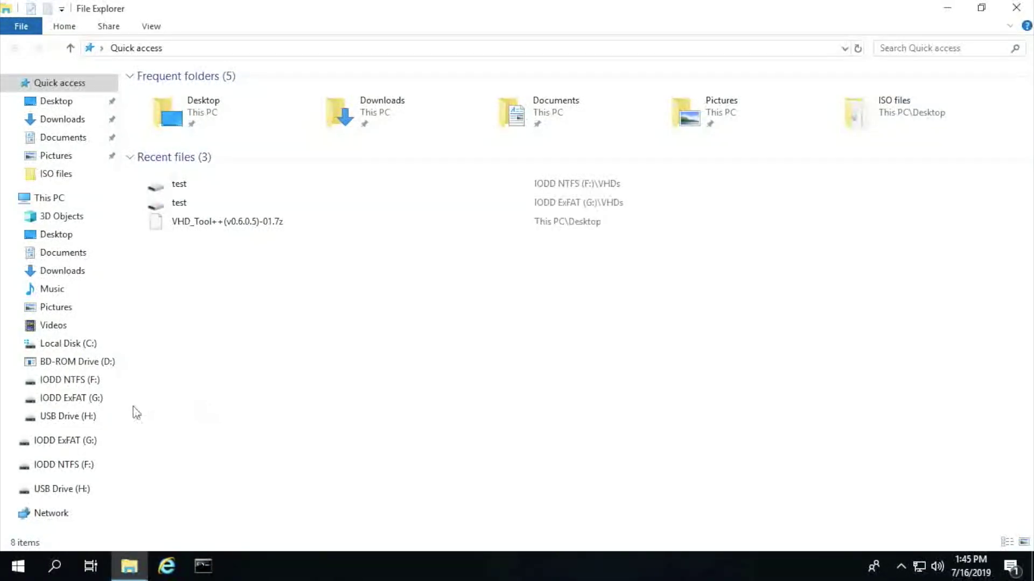
{"action": "left_click", "coordinate": [61, 416]}
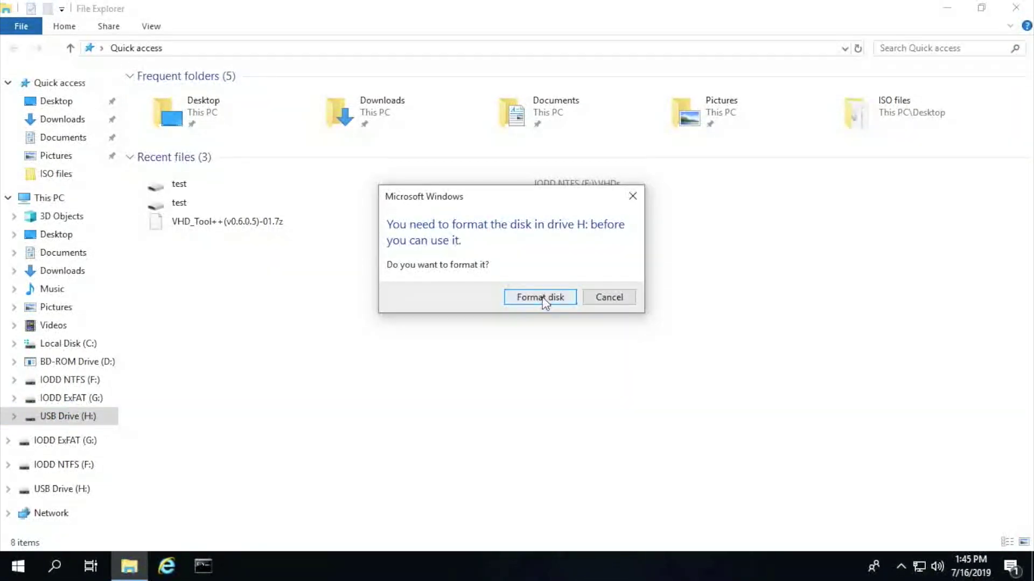
{"action": "left_click", "coordinate": [542, 299]}
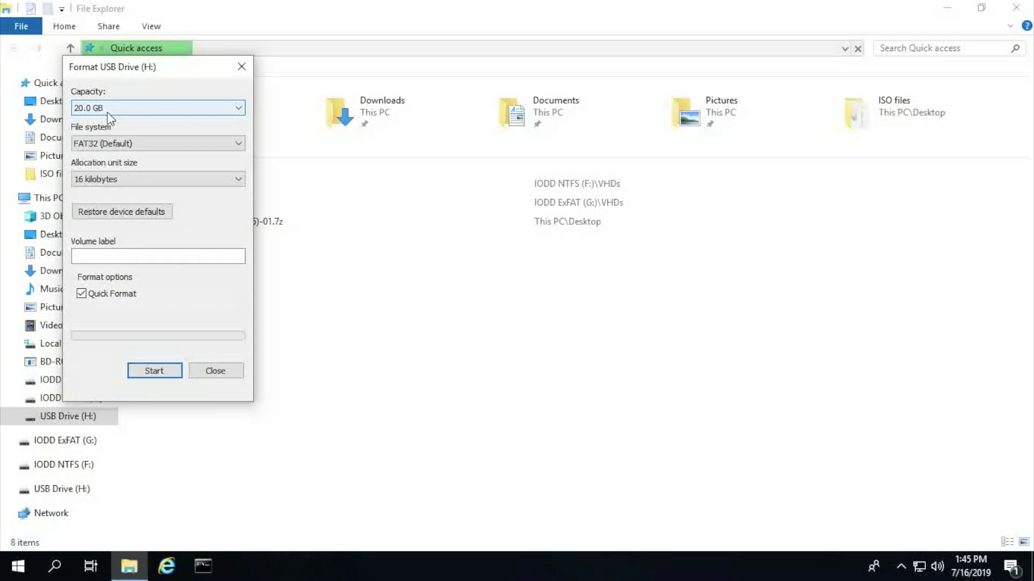
Step: Set the file system of drive H: to exFAT and its volume label to Test Drive
{"action": "left_click", "coordinate": [109, 141]}
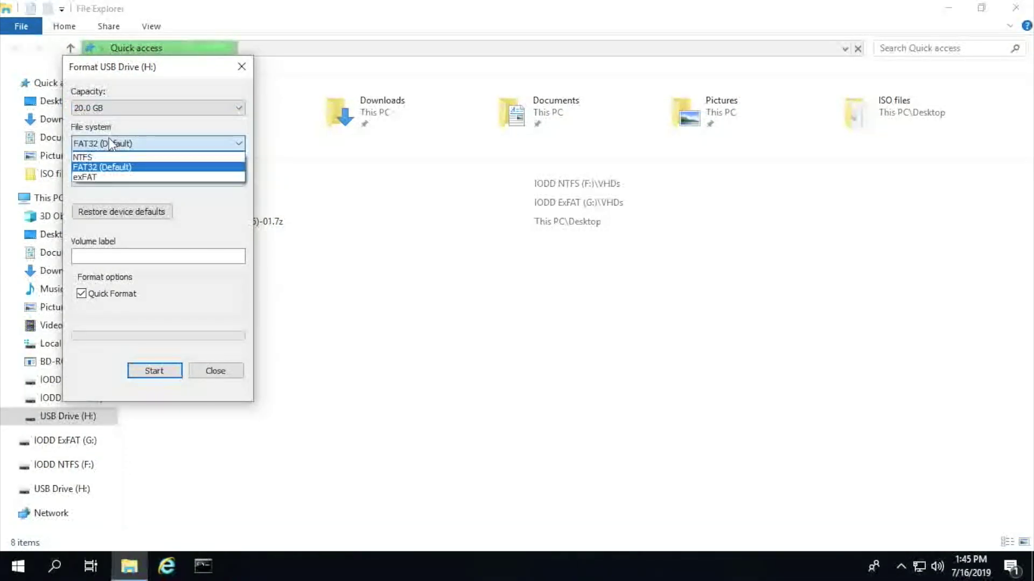
{"action": "left_click", "coordinate": [109, 141]}
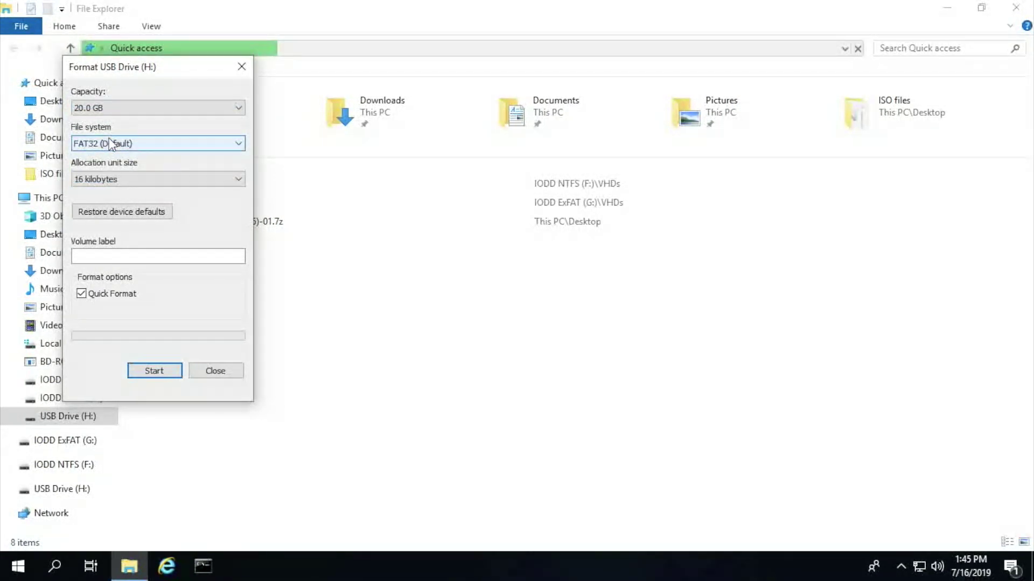
{"action": "left_click", "coordinate": [109, 141]}
{"action": "left_click", "coordinate": [114, 179]}
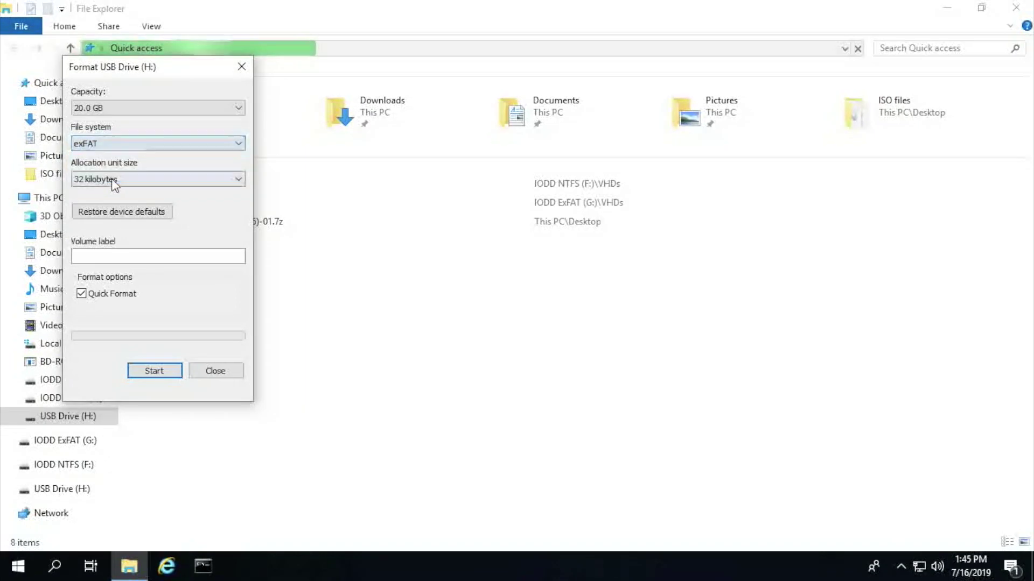
{"action": "left_click", "coordinate": [105, 255]}
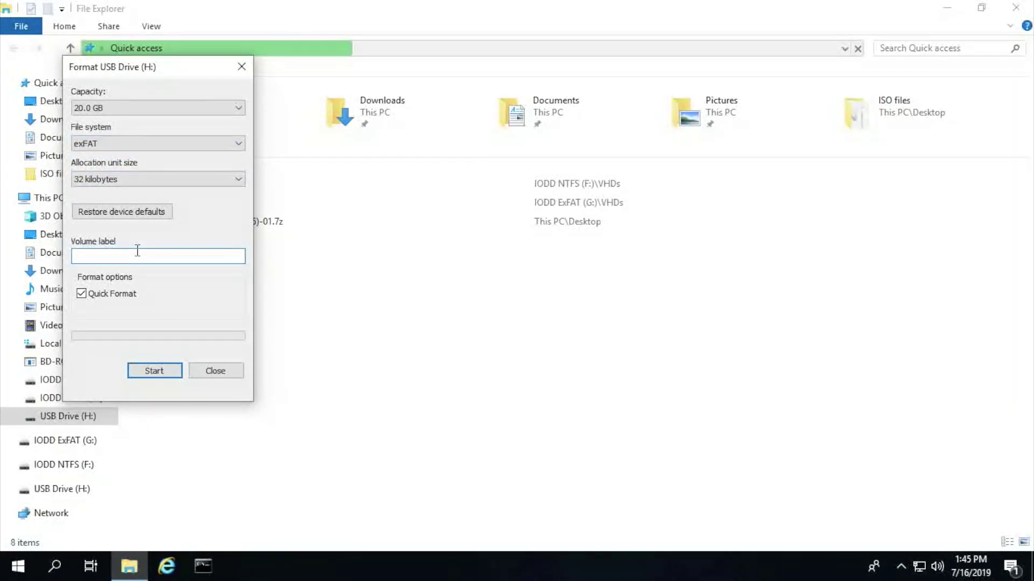
{"action": "type", "text": "Test"}
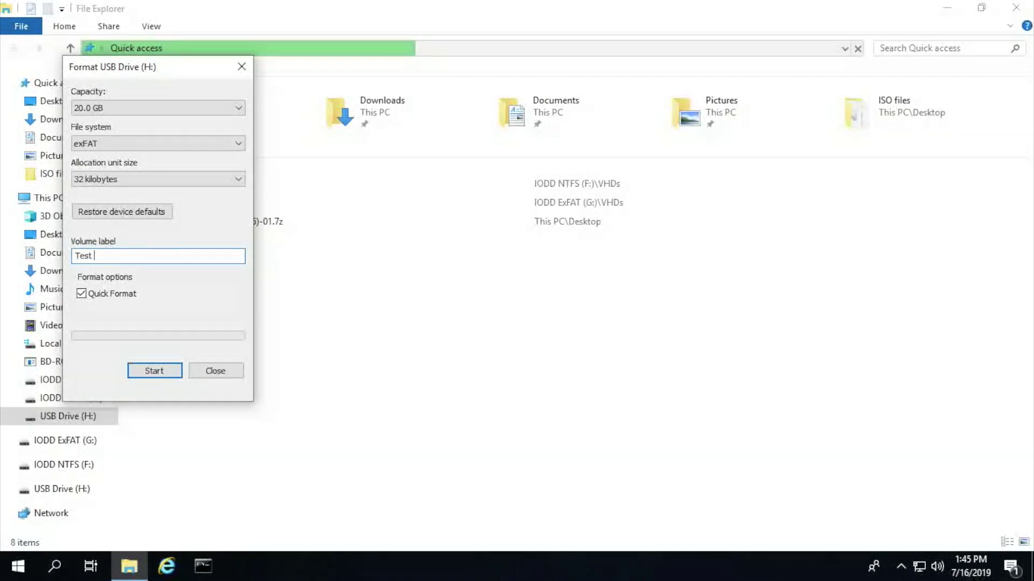
{"action": "type", "text": " R"}
{"action": "key", "text": "BackSpace"}
{"action": "type", "text": "Driv"}
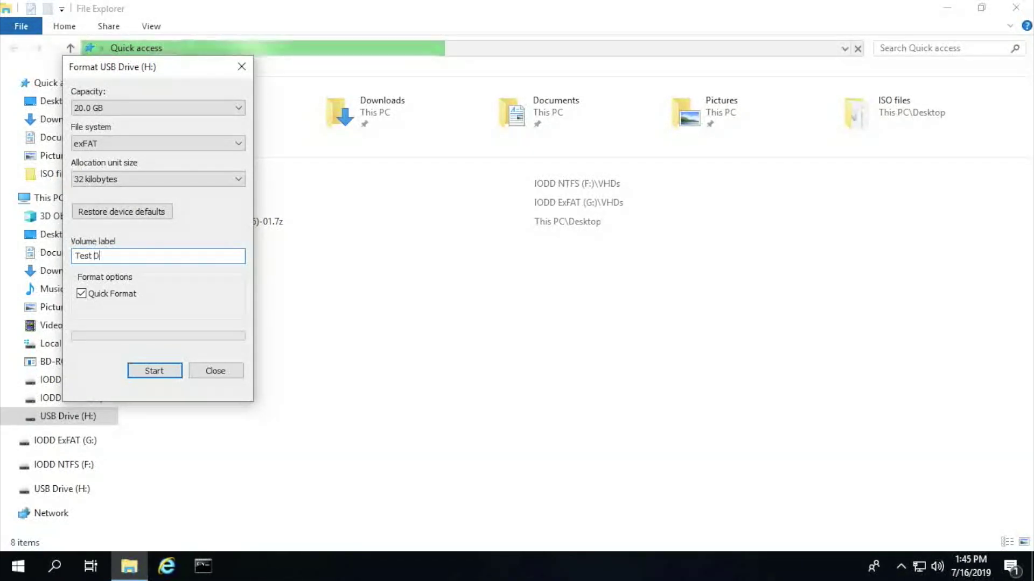
Step: Quick format drive H:, accepting the data erase warning, and close the format window
{"action": "key", "text": "Return"}
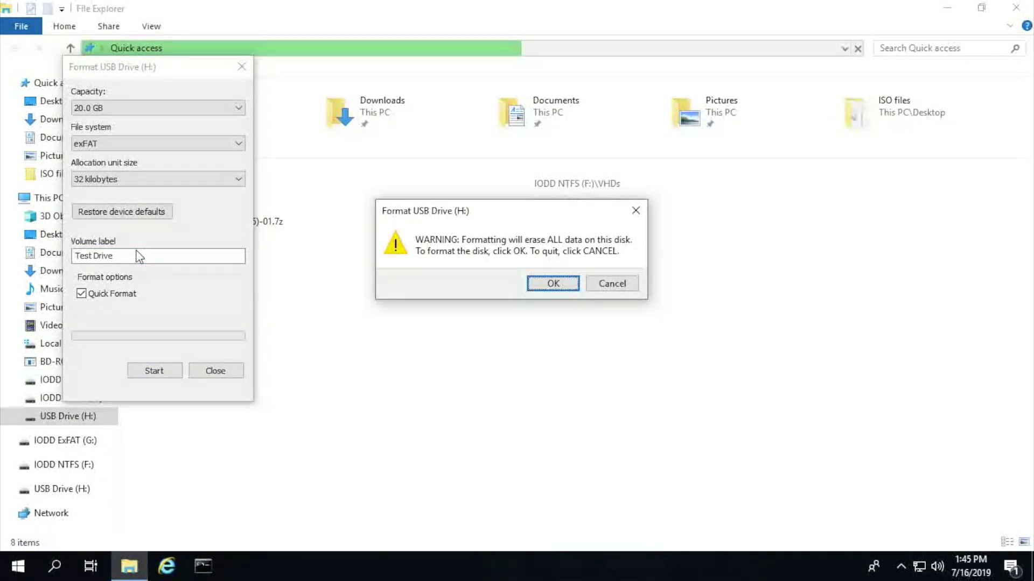
{"action": "key", "text": "Return"}
{"action": "key", "text": "Return"}
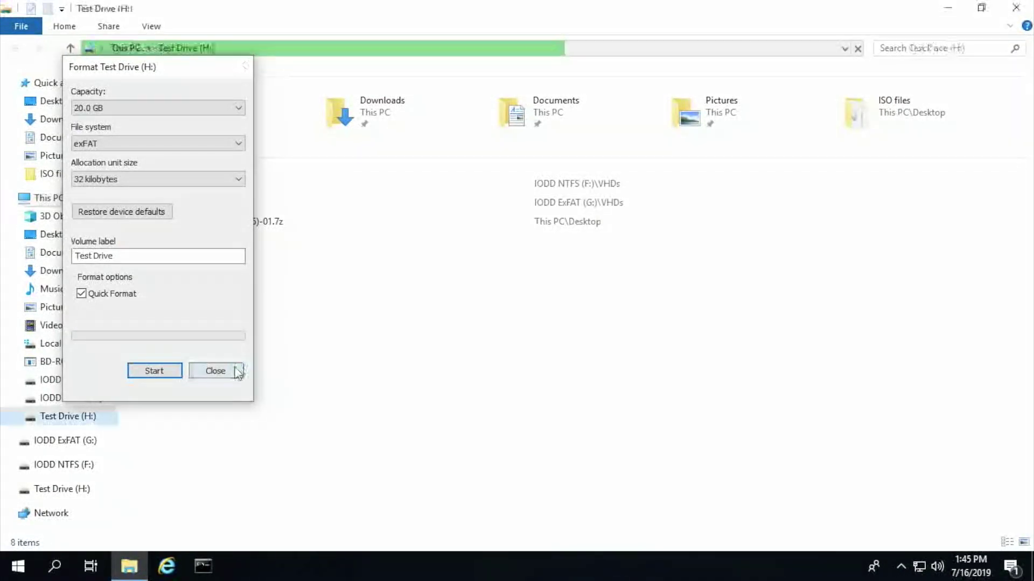
{"action": "left_click", "coordinate": [241, 371]}
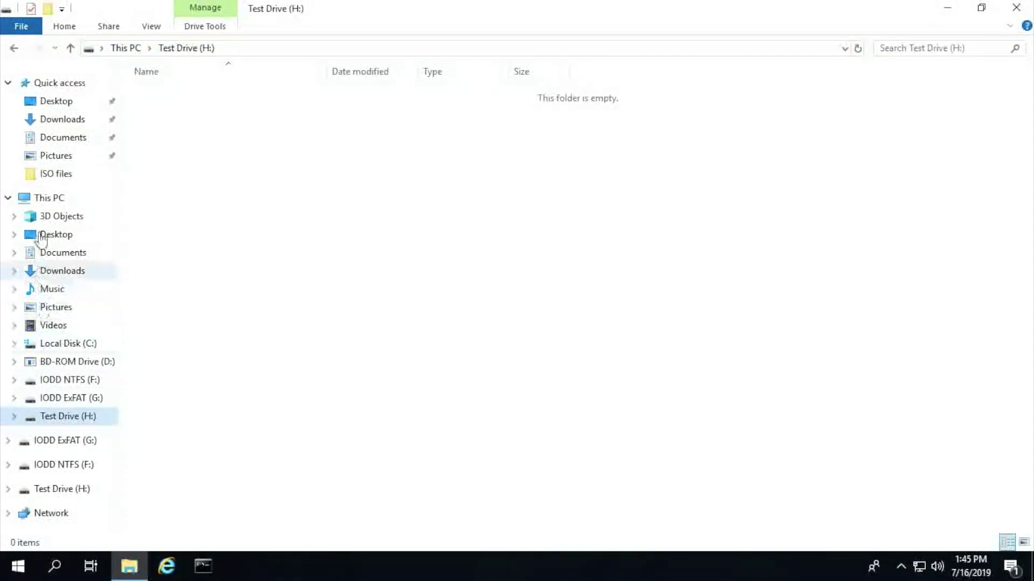
Step: Check the capacity of Test Drive (H:) under This PC and open the drive
{"action": "left_click", "coordinate": [38, 200]}
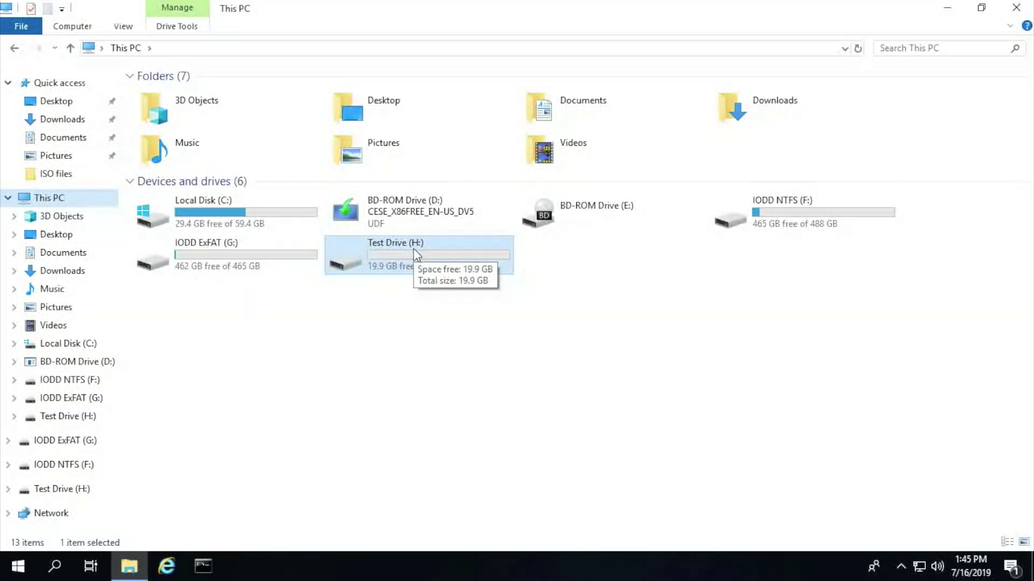
{"action": "double_click", "coordinate": [416, 254]}
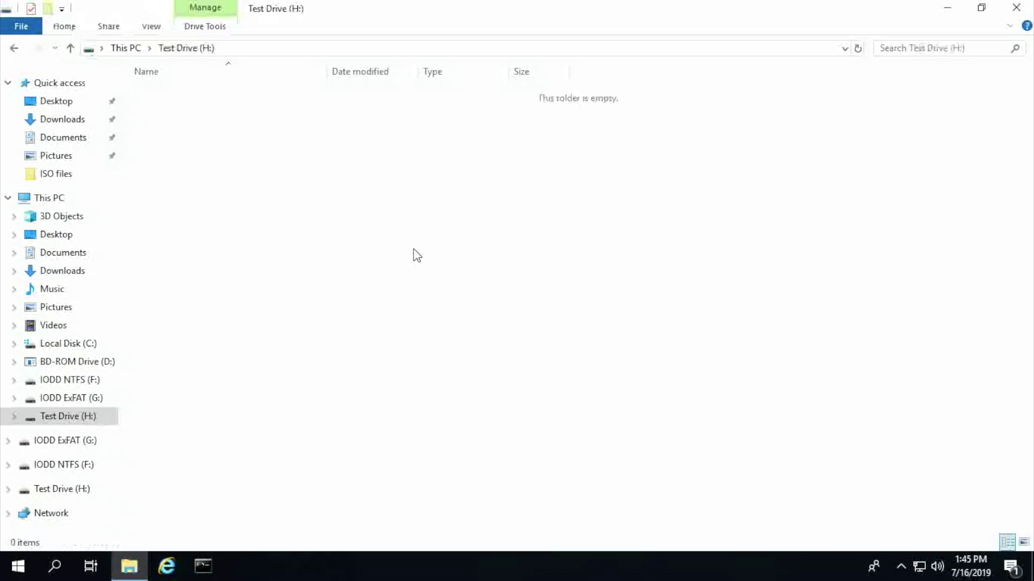